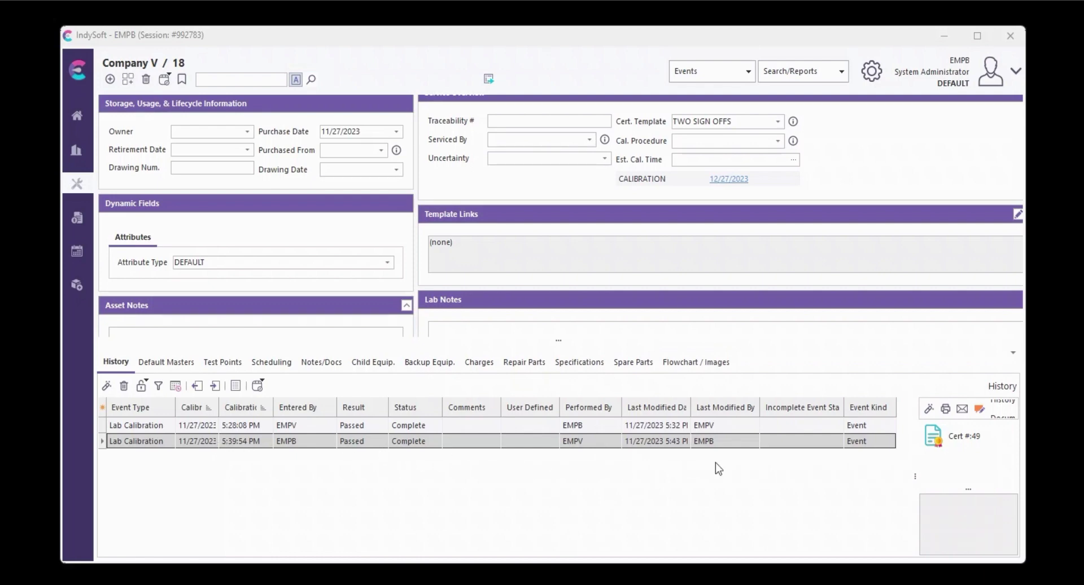
# Set asset 18's tracking status to Aw. Lab Calibration and save the change.
pyautogui.click(503, 450)
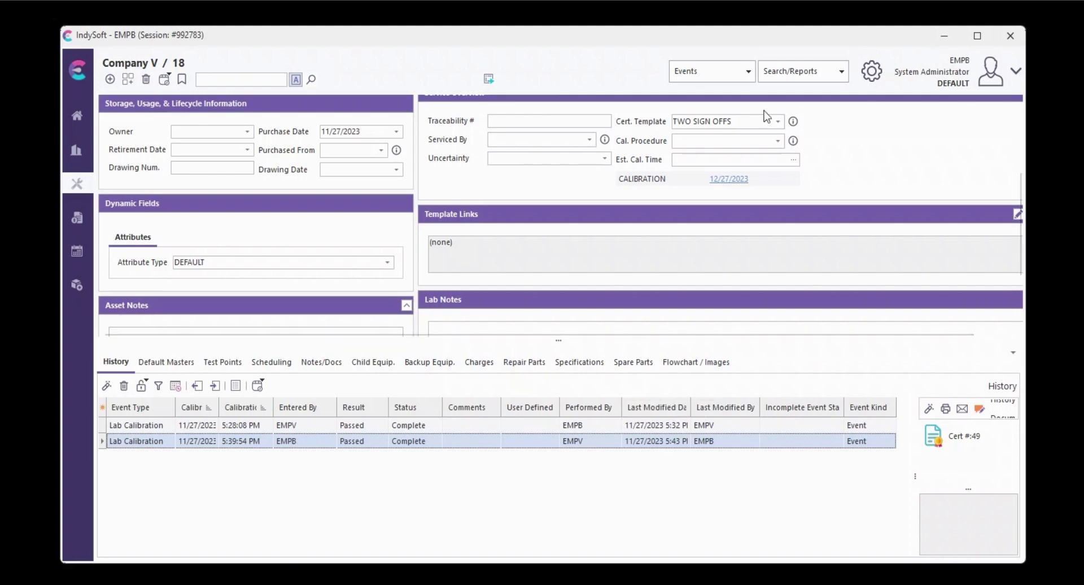
pyautogui.scroll(3, 905, 201)
pyautogui.click(575, 137)
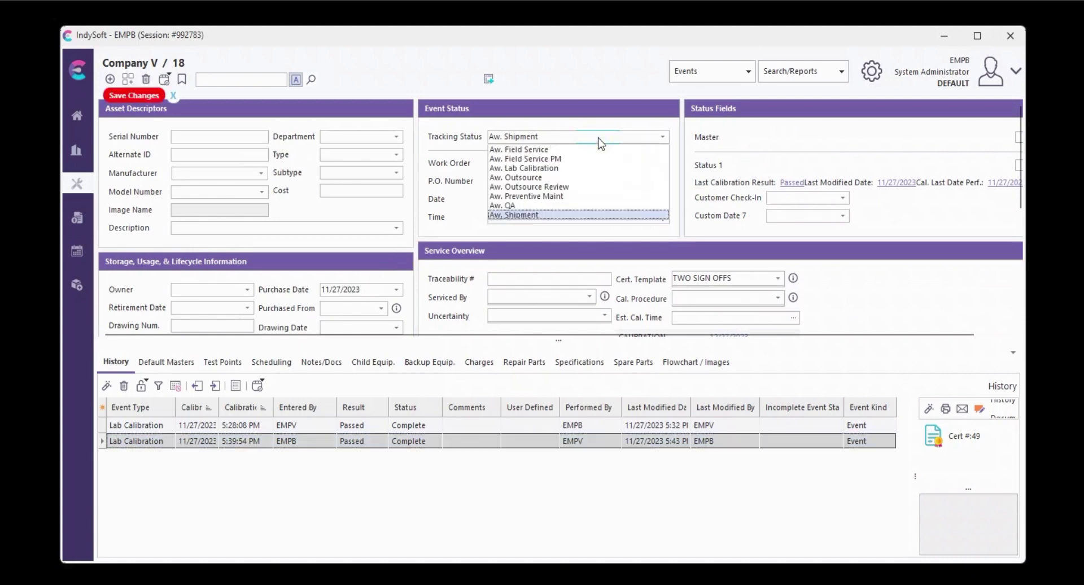
pyautogui.click(564, 169)
pyautogui.click(145, 96)
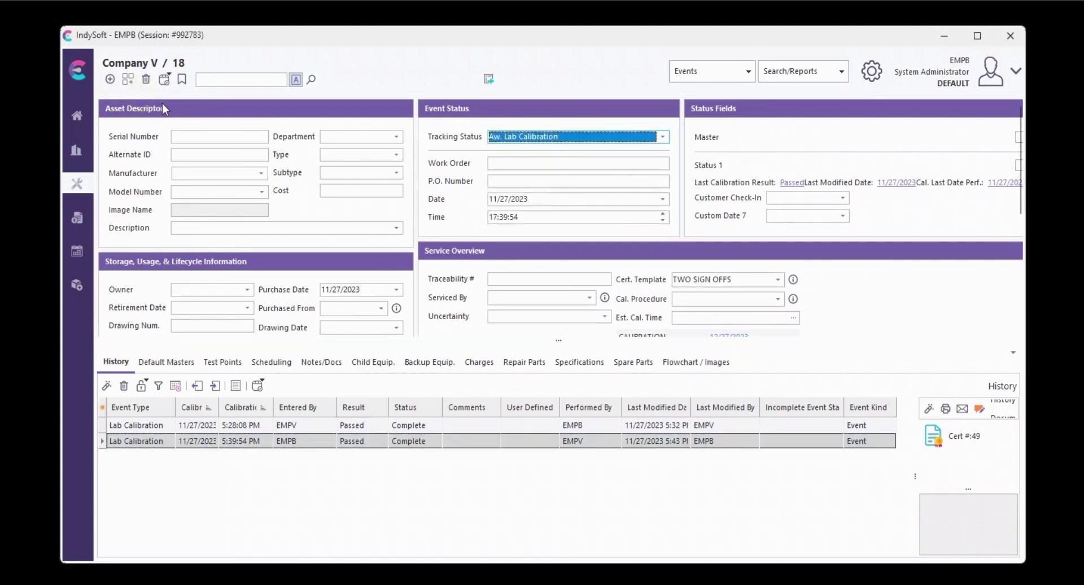
# Start a new Lab Calibration event and look up equipment ID 18.
pyautogui.click(694, 71)
pyautogui.click(714, 148)
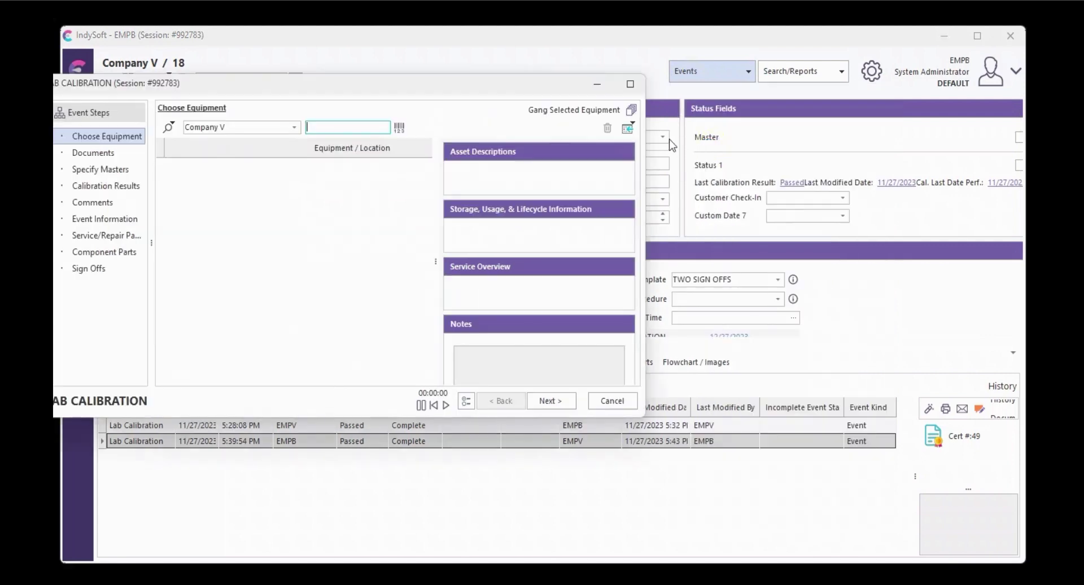
pyautogui.moveTo(337, 88); pyautogui.dragTo(485, 104)
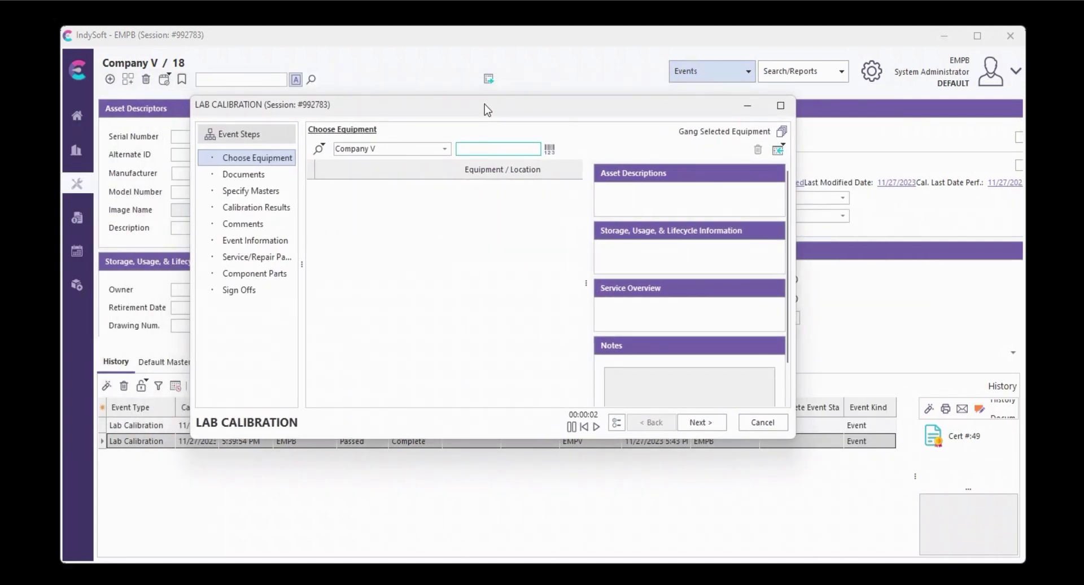
pyautogui.write('18')
pyautogui.click(549, 149)
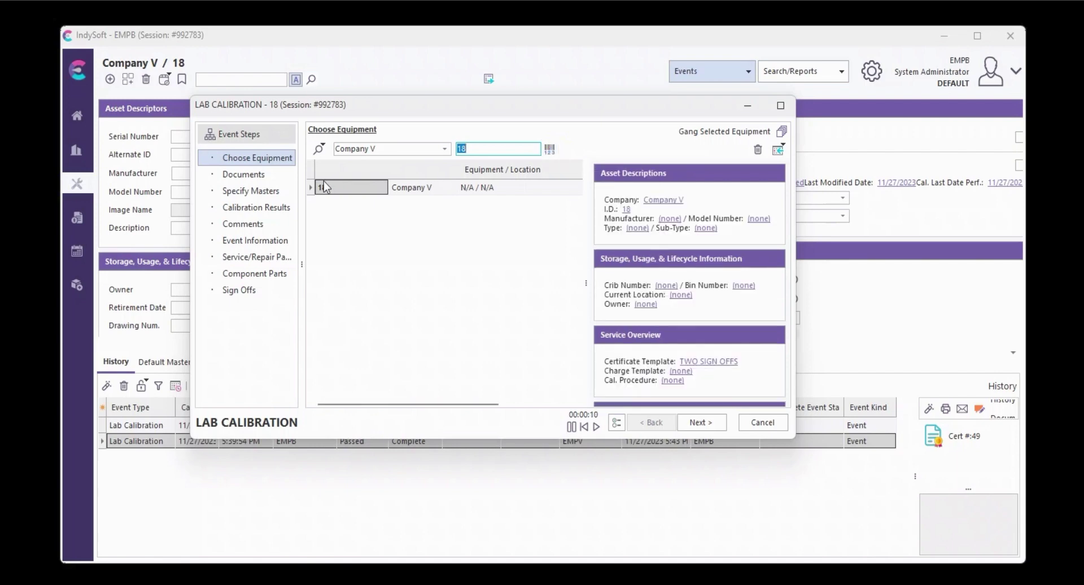
# Advance to Event Information, accepting the temperature, relative humidity and certificate type prompts.
pyautogui.click(700, 422)
pyautogui.click(701, 422)
pyautogui.click(701, 422)
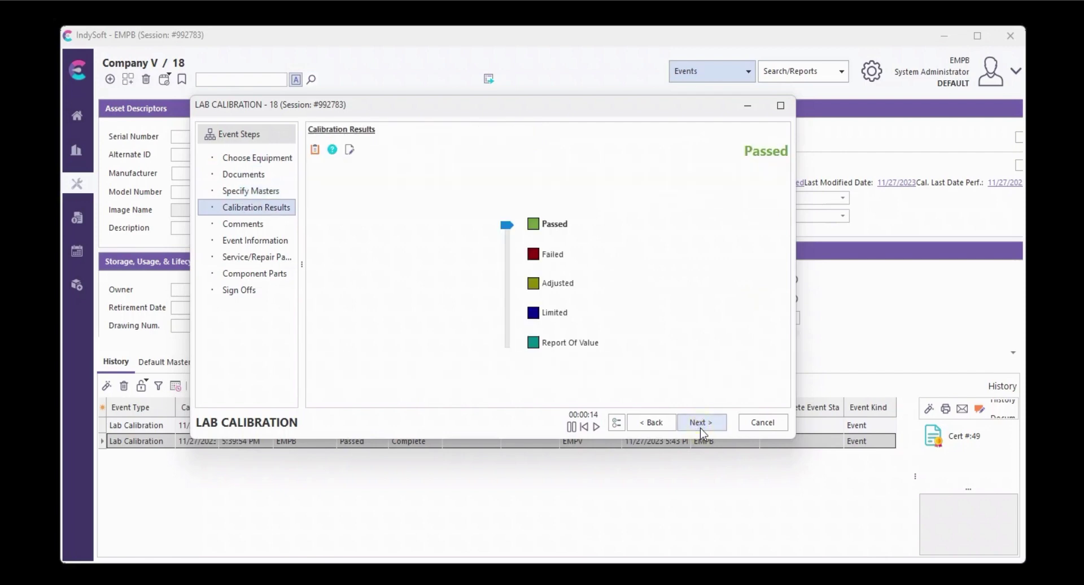
pyautogui.click(701, 424)
pyautogui.click(700, 424)
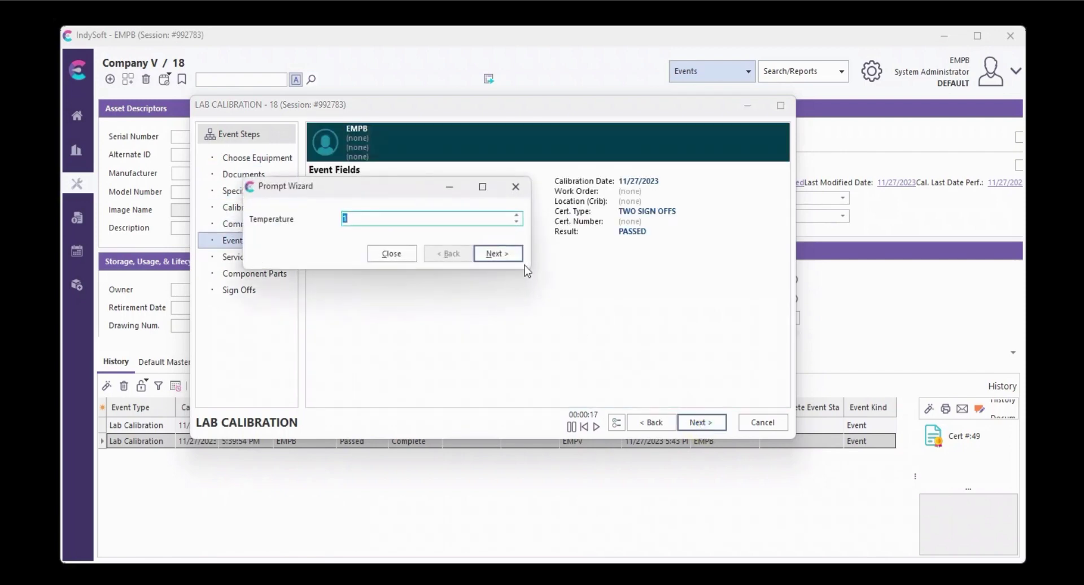
pyautogui.click(497, 253)
pyautogui.click(497, 253)
pyautogui.click(497, 254)
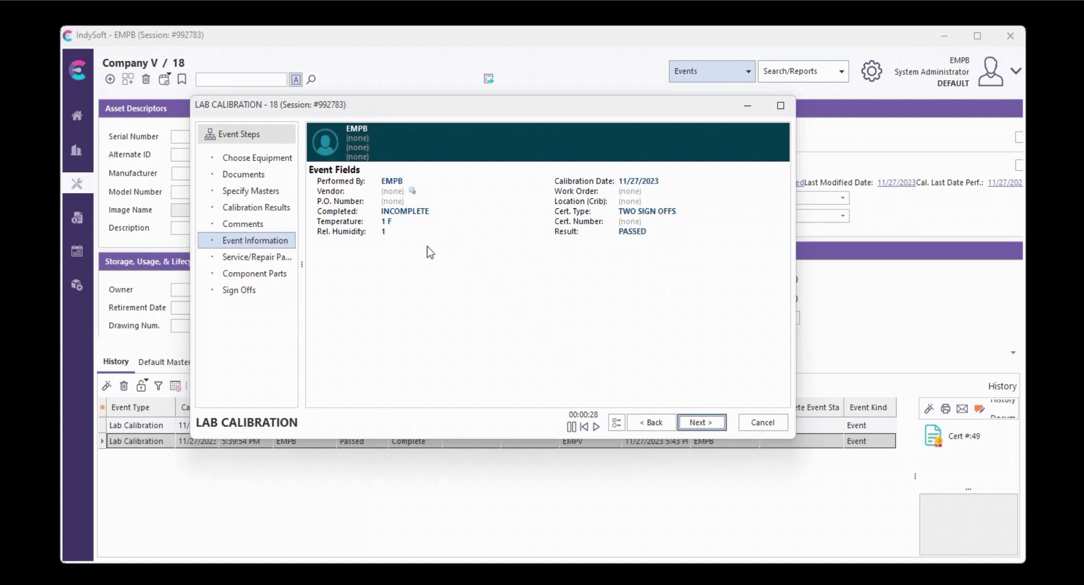
# Set the event's vendor to VENDORV and continue to the parts steps.
pyautogui.click(392, 192)
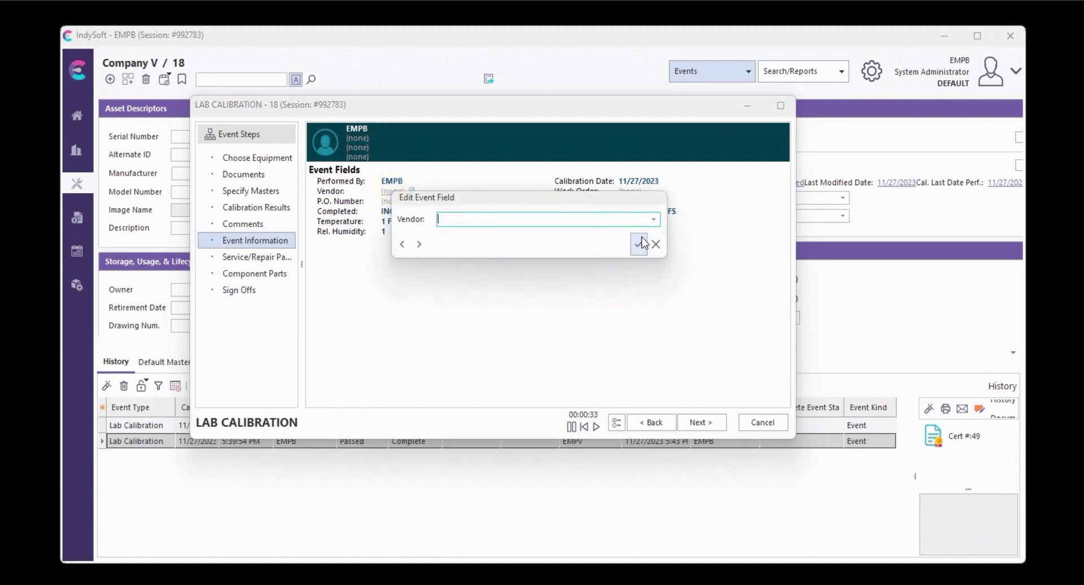
pyautogui.click(653, 219)
pyautogui.click(484, 232)
pyautogui.click(638, 243)
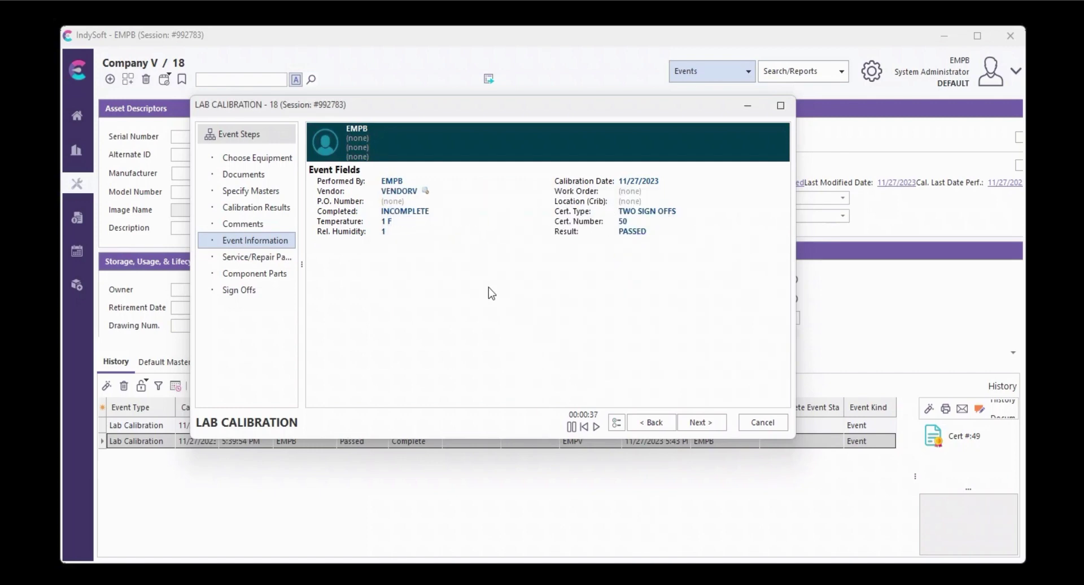
pyautogui.click(700, 422)
# Add the USER LOGGED IN sign-off with the password, then finish and accept the incomplete status.
pyautogui.click(699, 422)
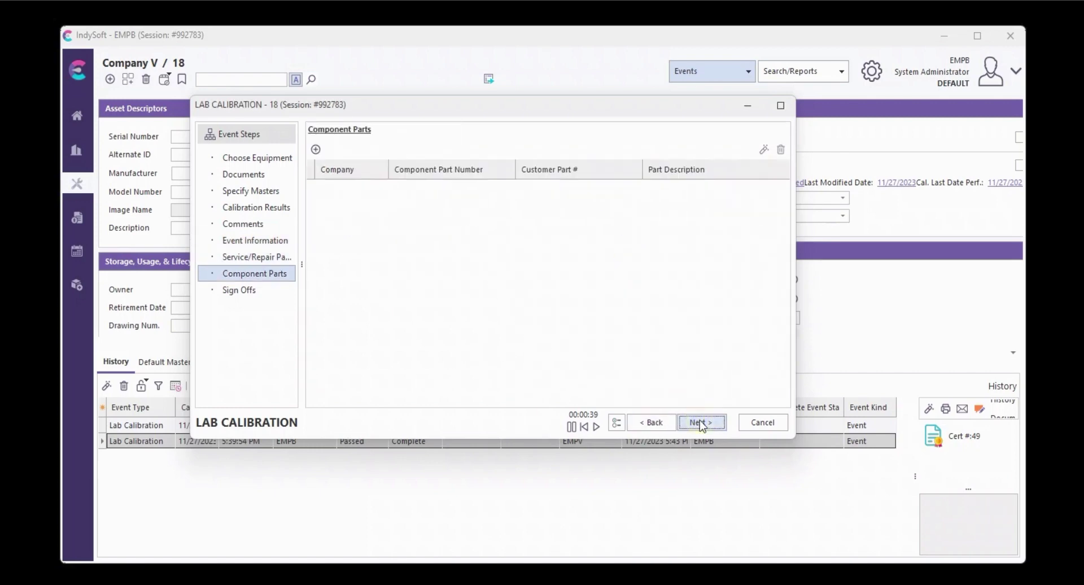
pyautogui.click(700, 422)
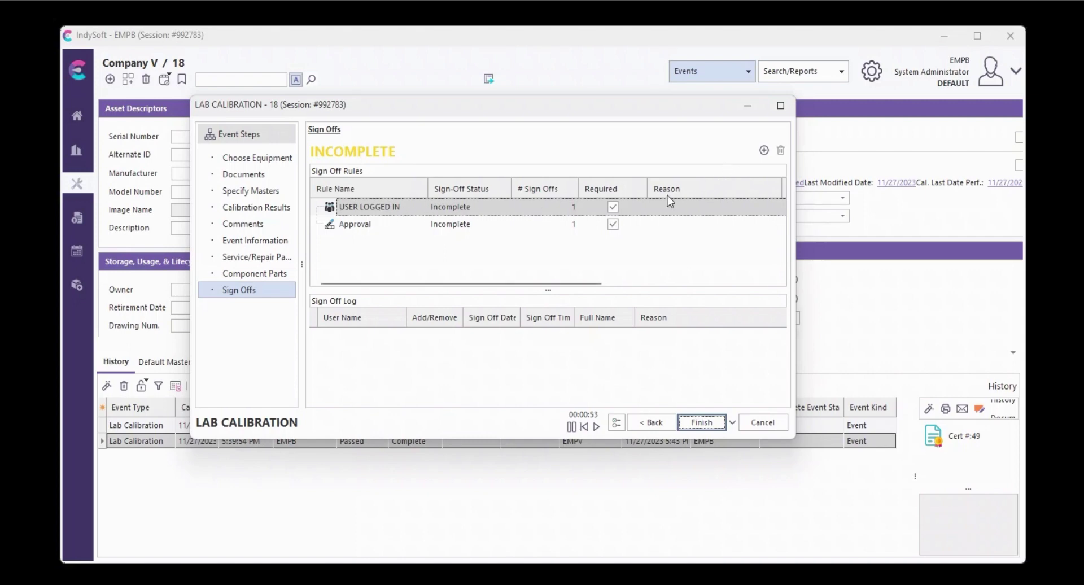
pyautogui.click(496, 208)
pyautogui.click(764, 149)
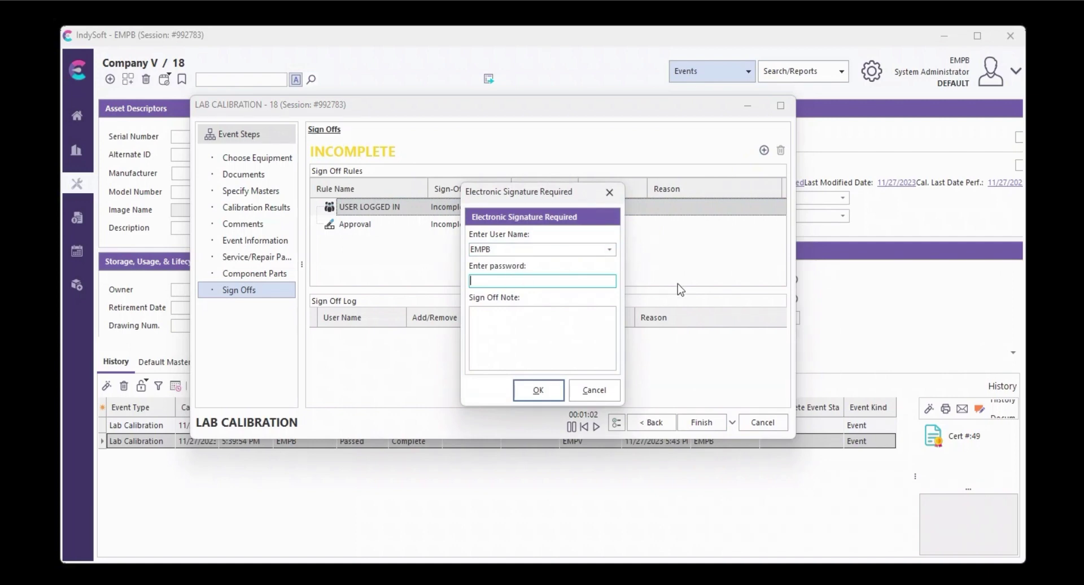
pyautogui.write('********')
pyautogui.press('Return')
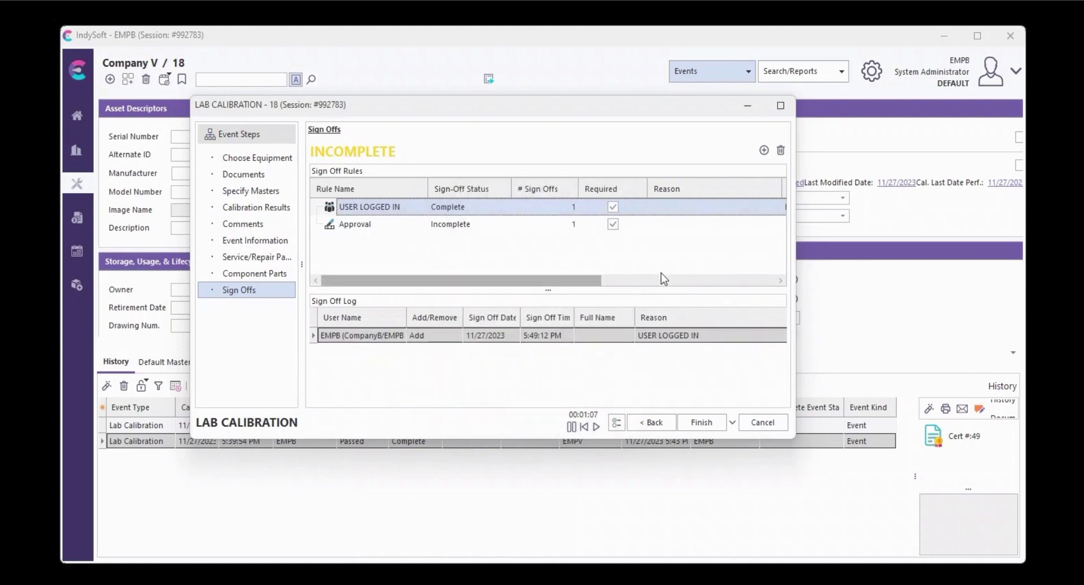
pyautogui.click(702, 422)
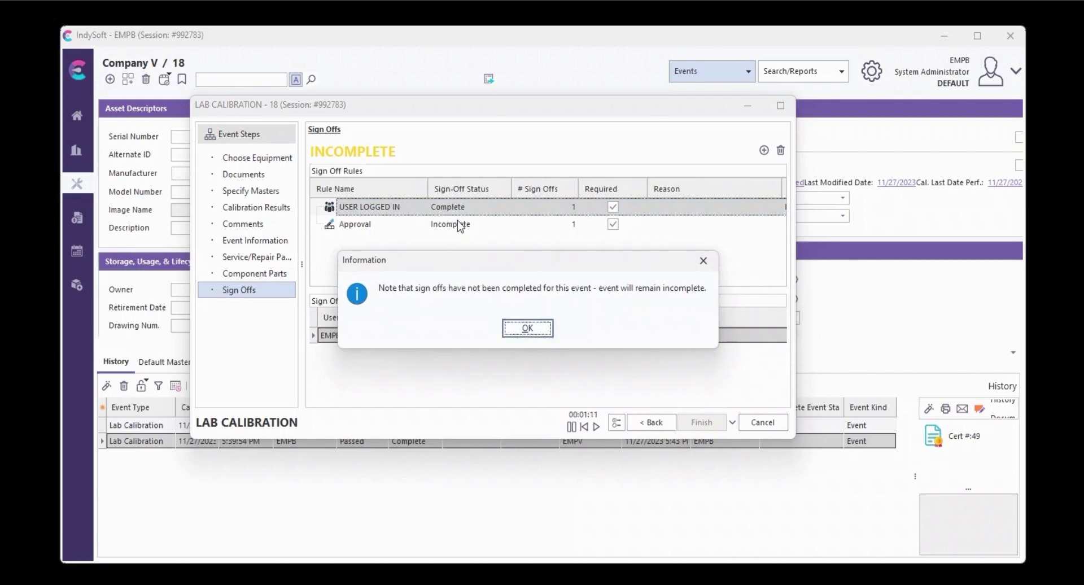
pyautogui.click(528, 328)
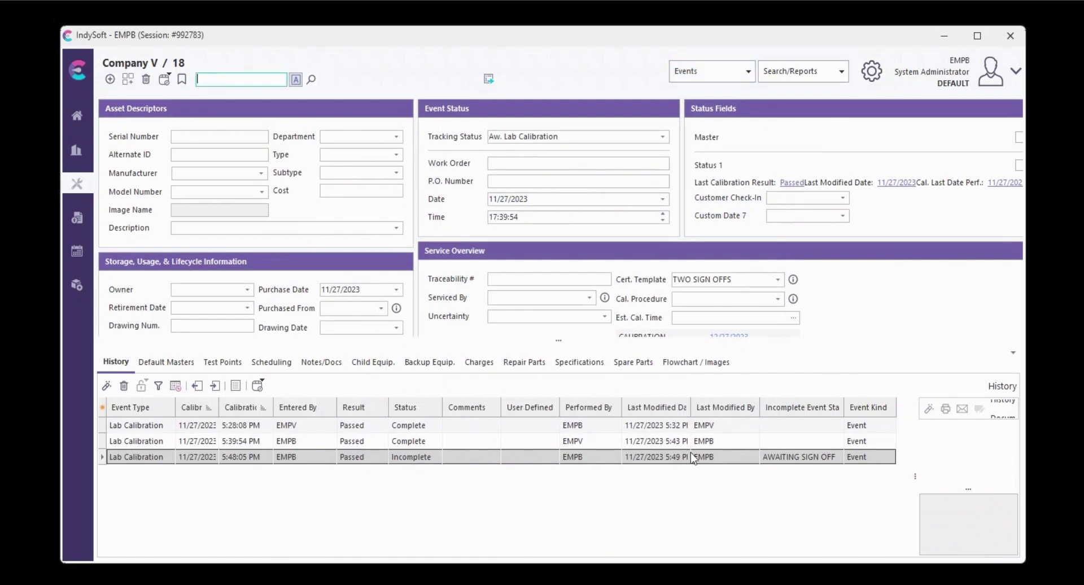
# Log out and sign back in as the approving user.
pyautogui.click(1018, 70)
pyautogui.click(937, 102)
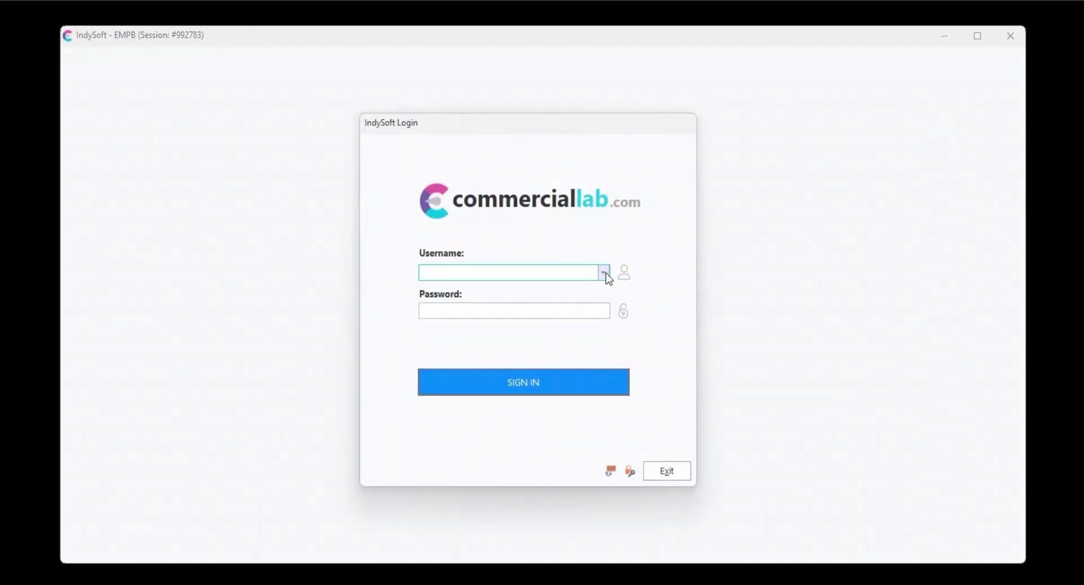
pyautogui.click(604, 273)
pyautogui.click(448, 313)
pyautogui.write('***')
pyautogui.press('Return')
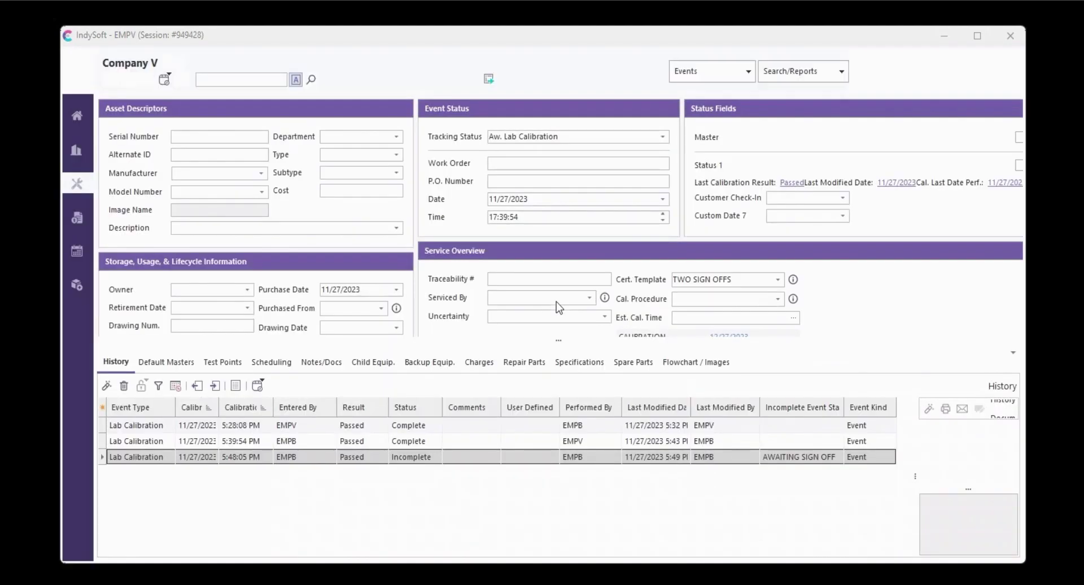
# Filter Pending Work event sign-offs to the approver and open the Approval row.
pyautogui.click(77, 221)
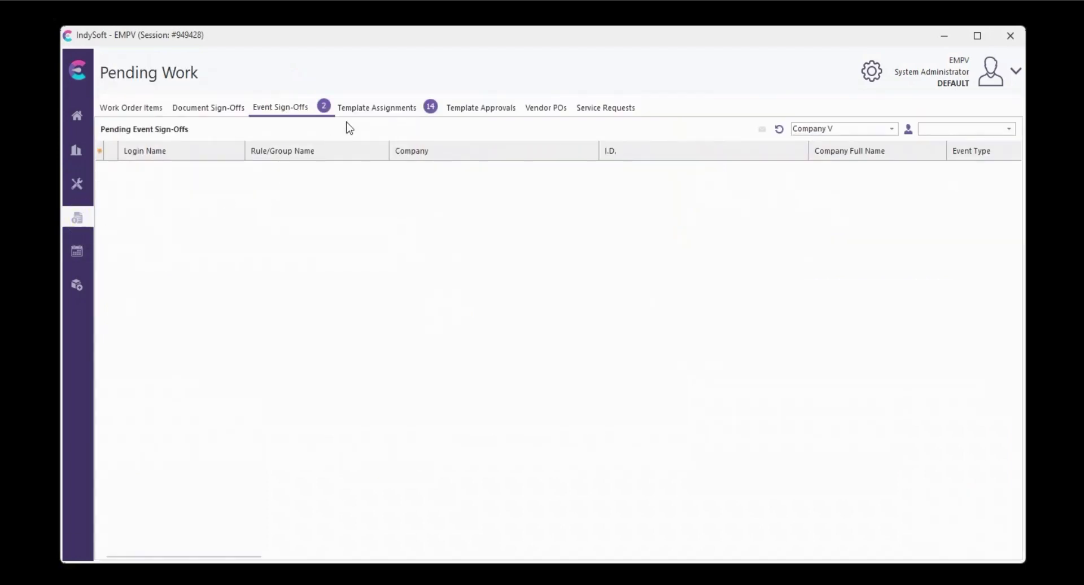
pyautogui.click(929, 130)
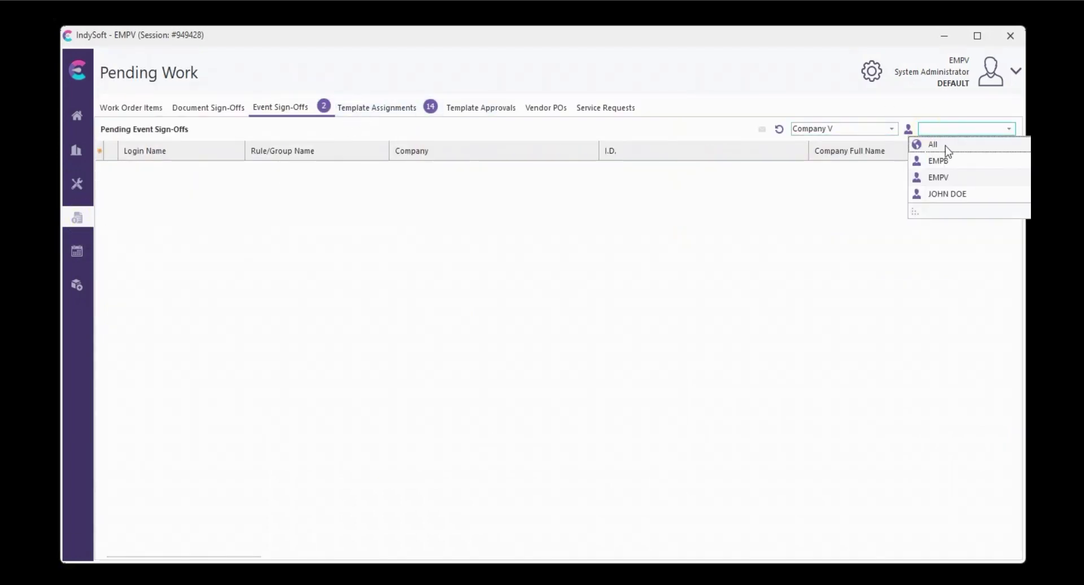
pyautogui.click(942, 178)
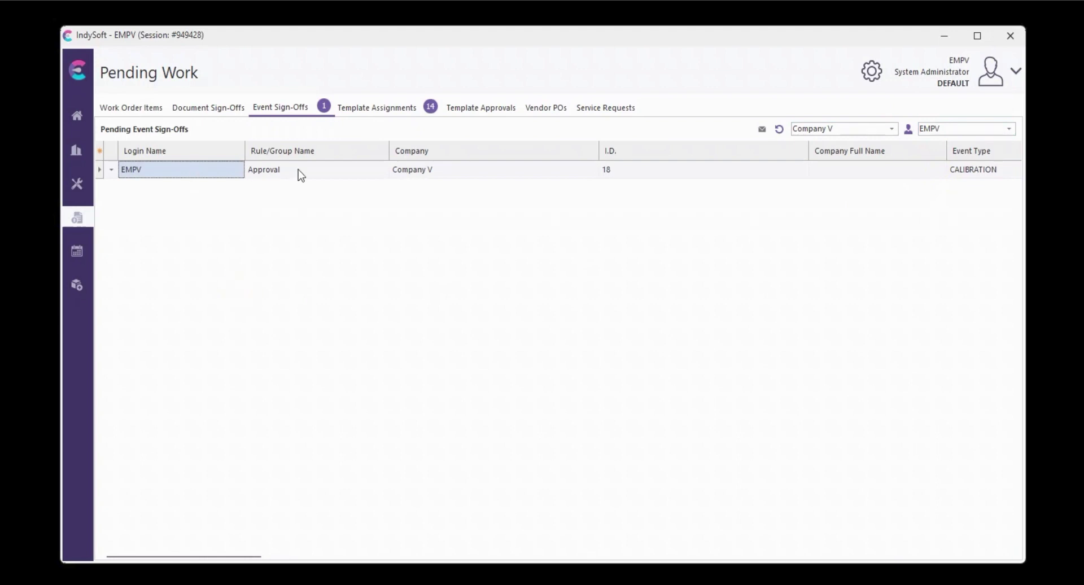
pyautogui.doubleClick(203, 171)
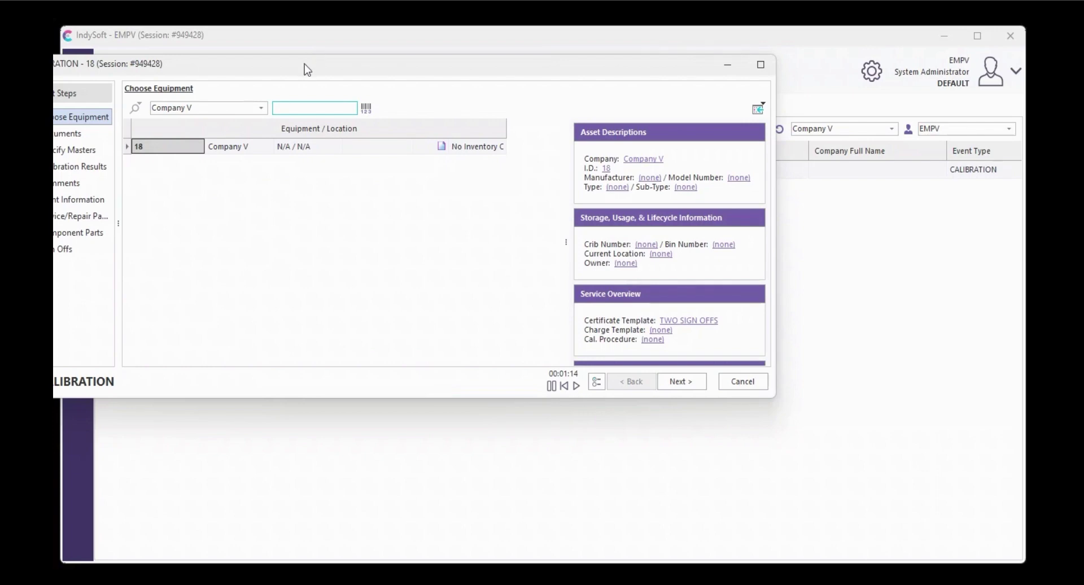
# Review the equipment, documents, results and event information steps, ending on Sign Offs.
pyautogui.moveTo(304, 63); pyautogui.dragTo(408, 110)
pyautogui.click(164, 297)
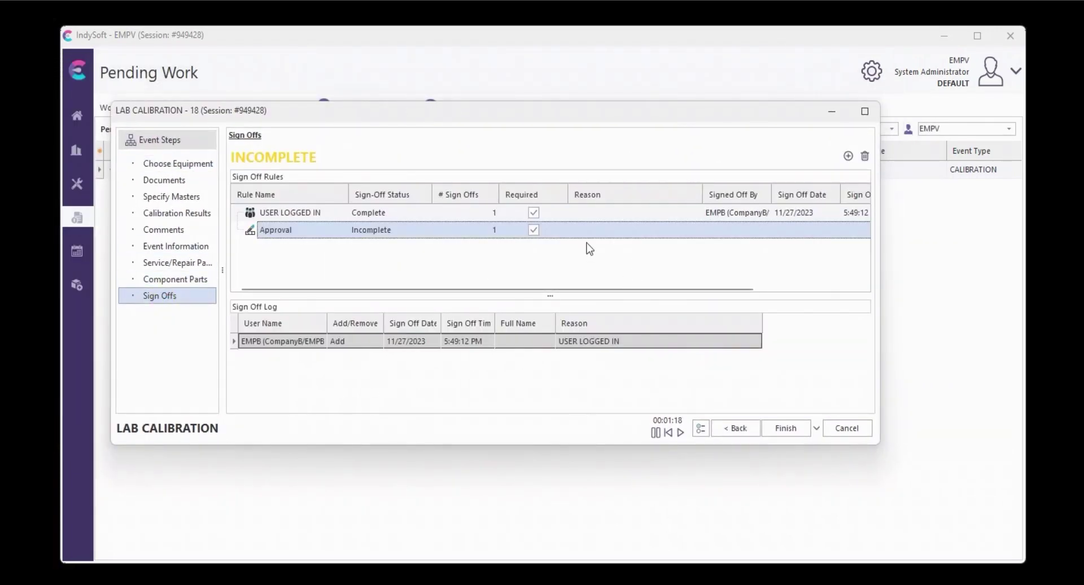
pyautogui.click(175, 164)
pyautogui.click(165, 179)
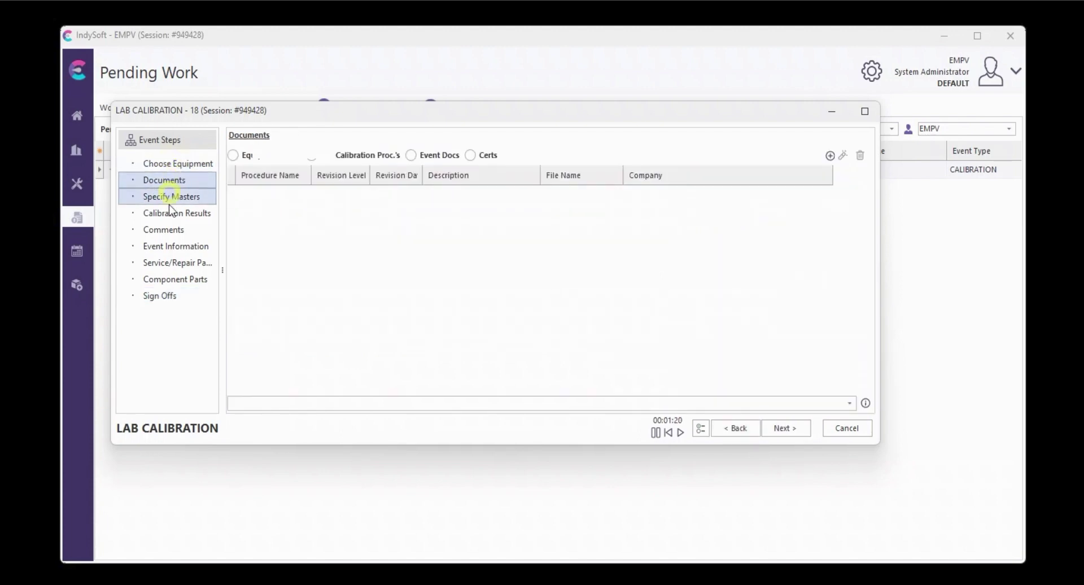
pyautogui.click(171, 214)
pyautogui.click(165, 246)
pyautogui.click(163, 296)
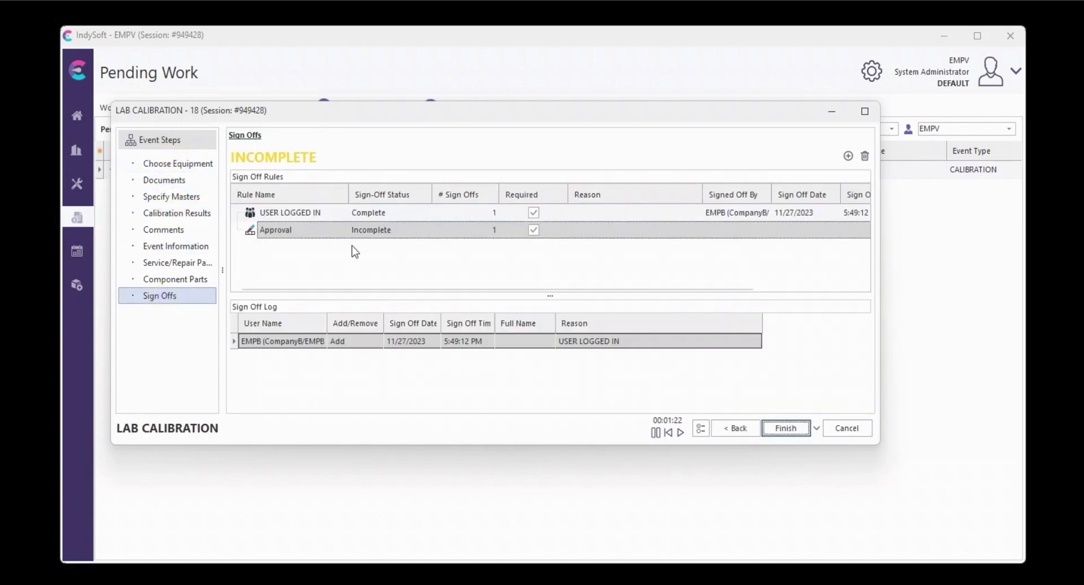
# Add the Approval sign-off, signing as the approving user with their password.
pyautogui.click(484, 230)
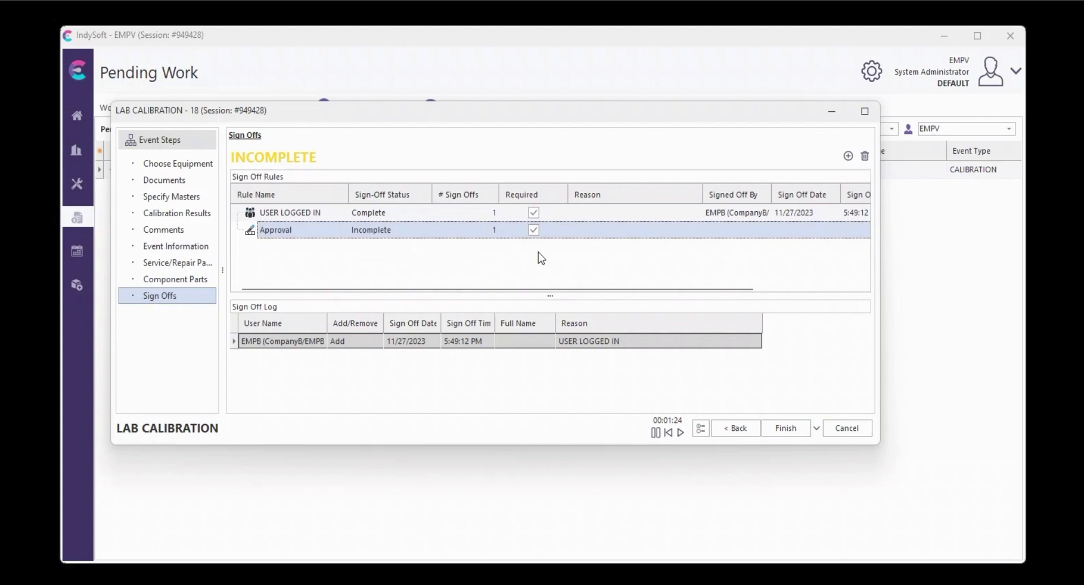
pyautogui.click(847, 156)
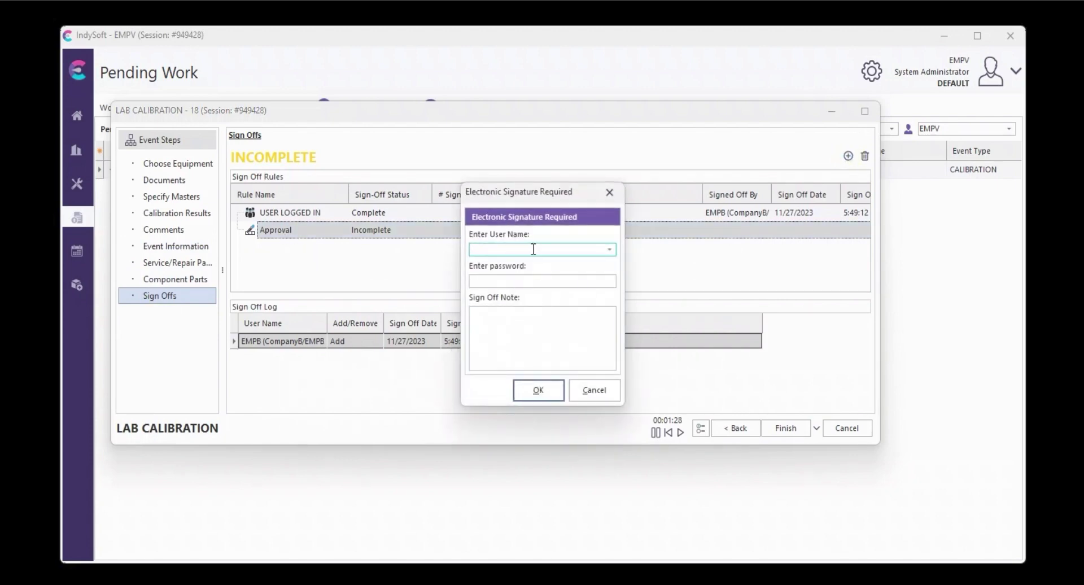
pyautogui.click(610, 249)
pyautogui.click(547, 283)
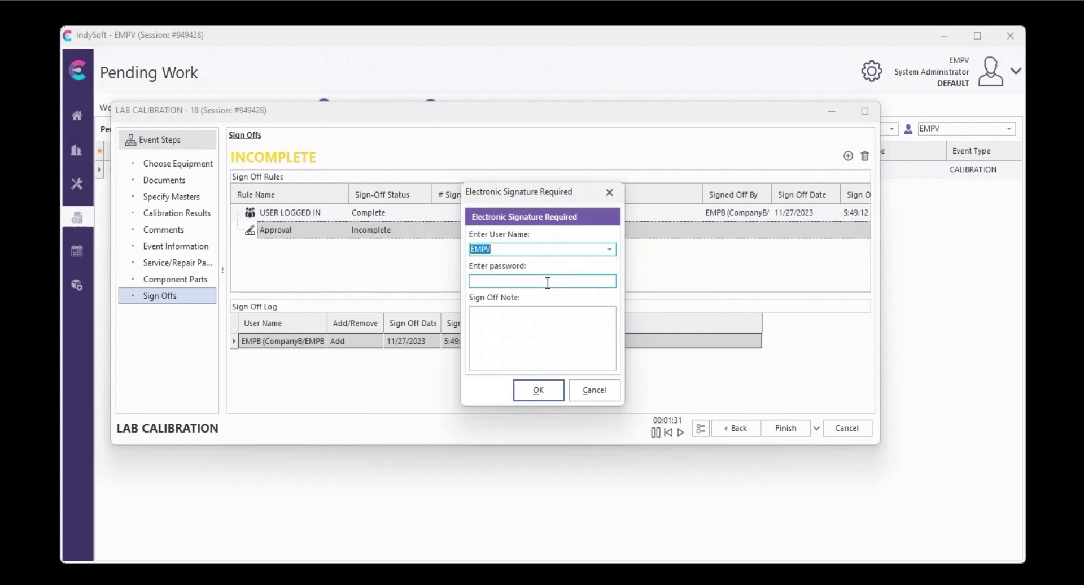
pyautogui.click(515, 281)
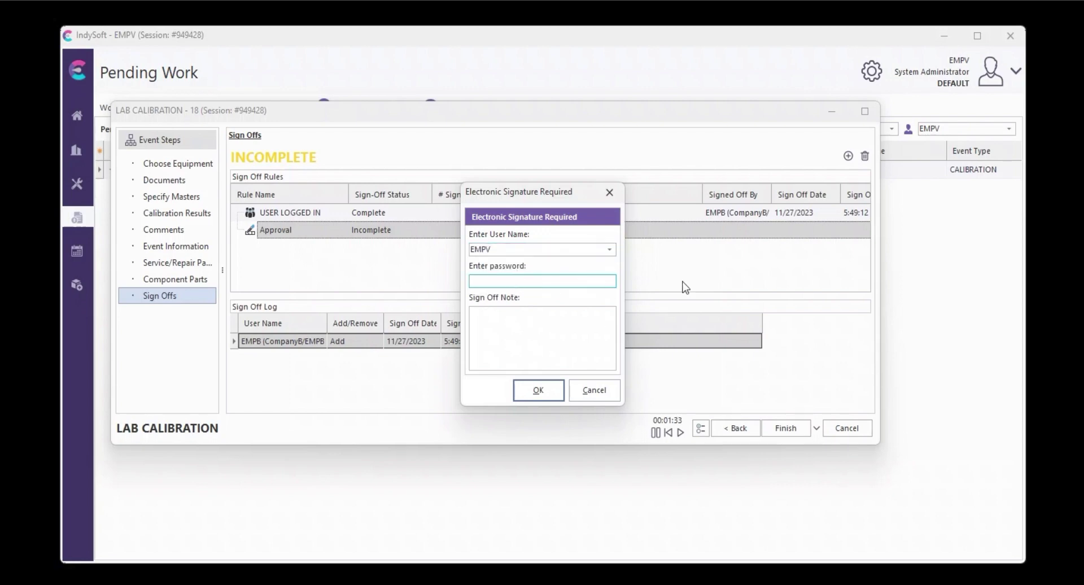
pyautogui.write('******')
pyautogui.press('Return')
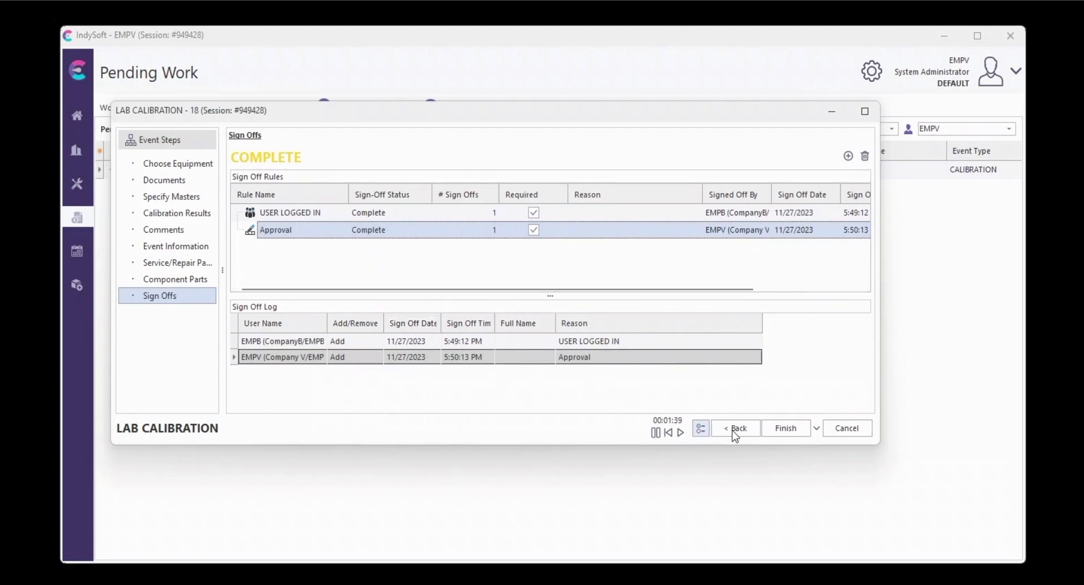
# Finish the event, accept the timer total, decline certificate and label printing, and dismiss report errors.
pyautogui.click(788, 429)
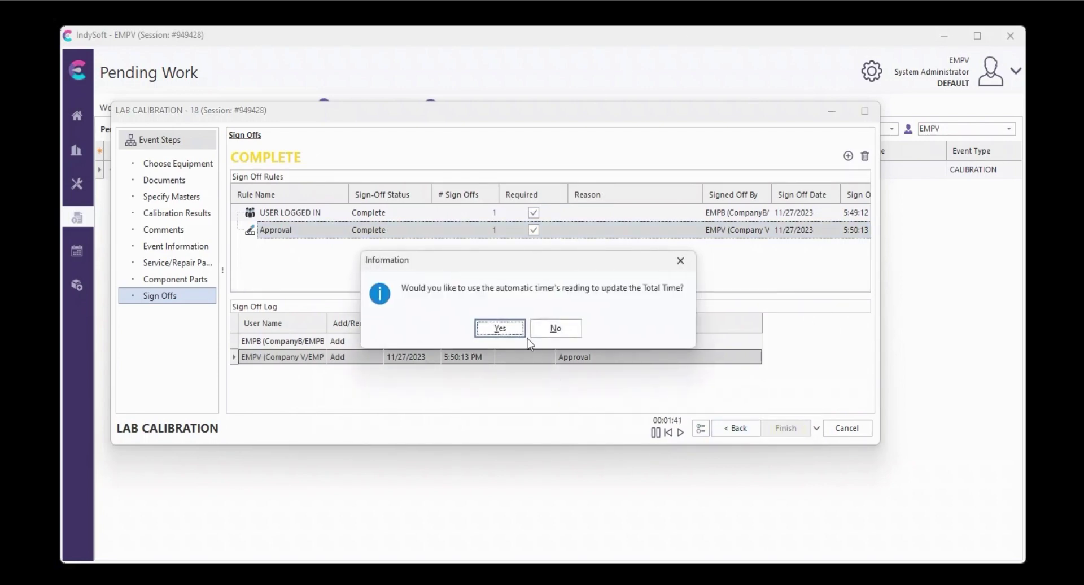
pyautogui.click(500, 328)
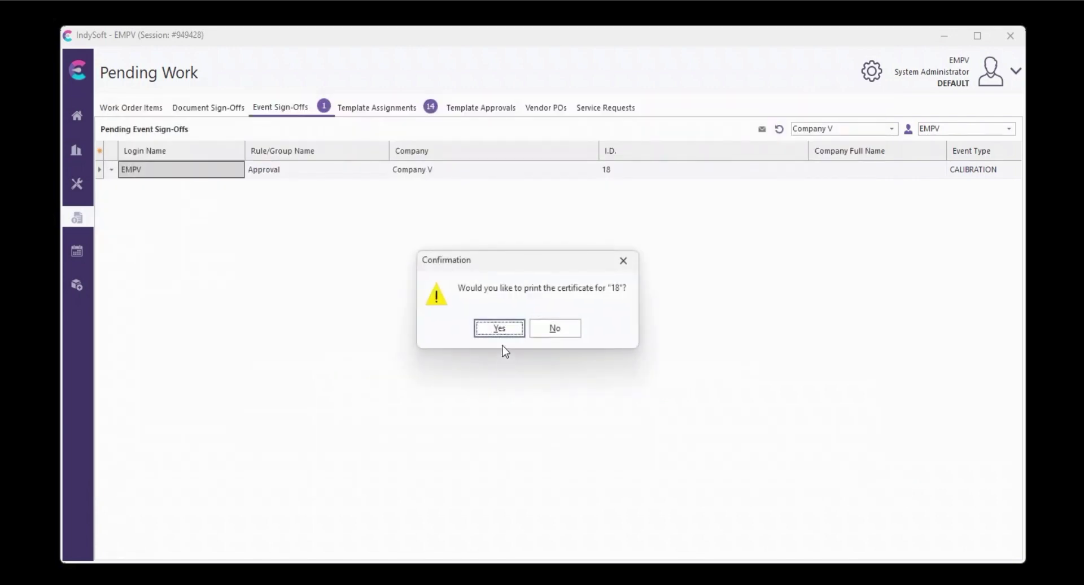
pyautogui.click(553, 328)
pyautogui.click(544, 329)
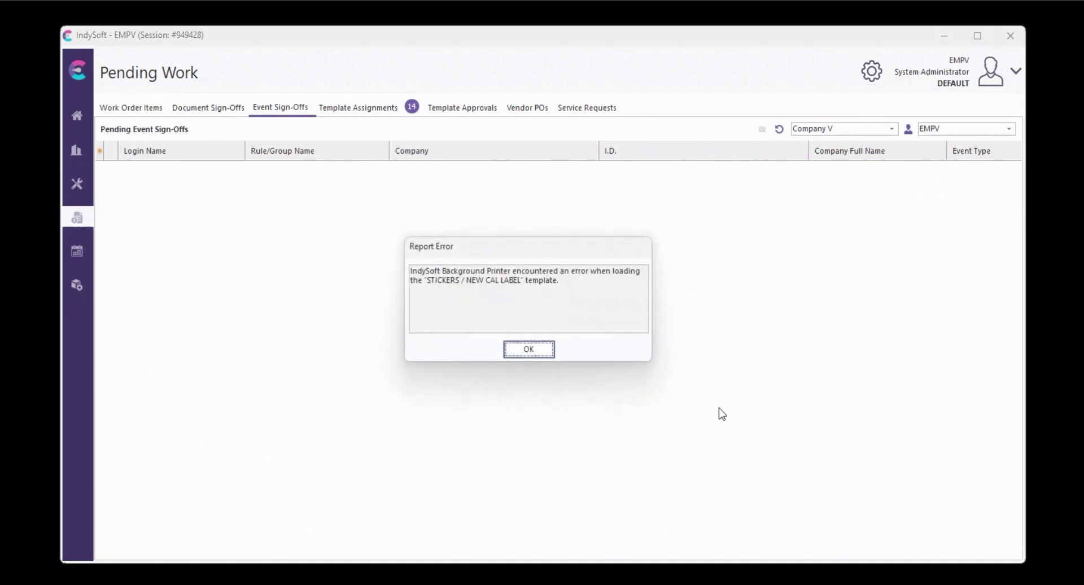
pyautogui.click(552, 354)
pyautogui.click(531, 356)
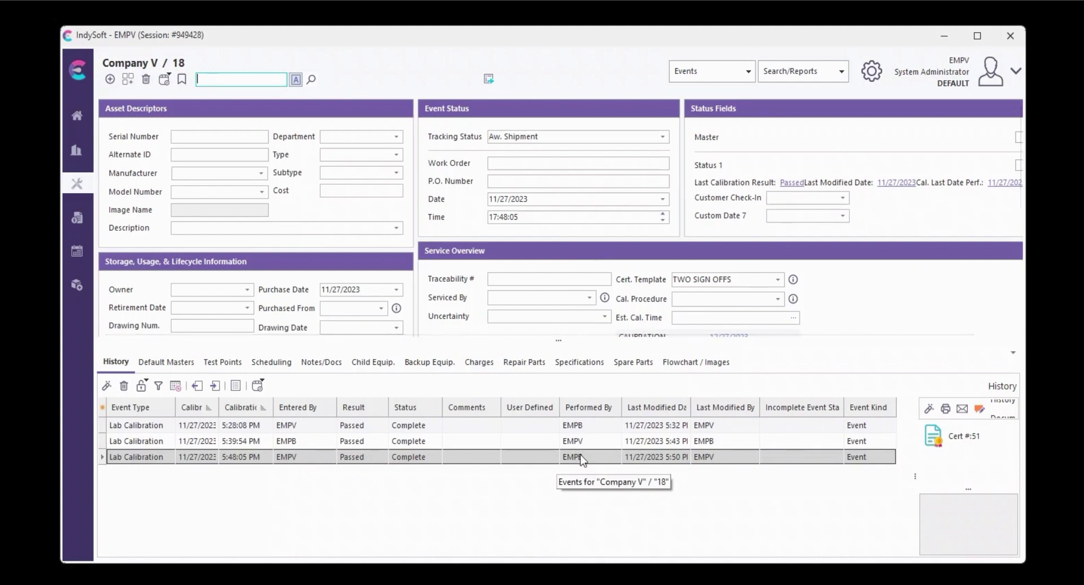
pyautogui.doubleClick(933, 435)
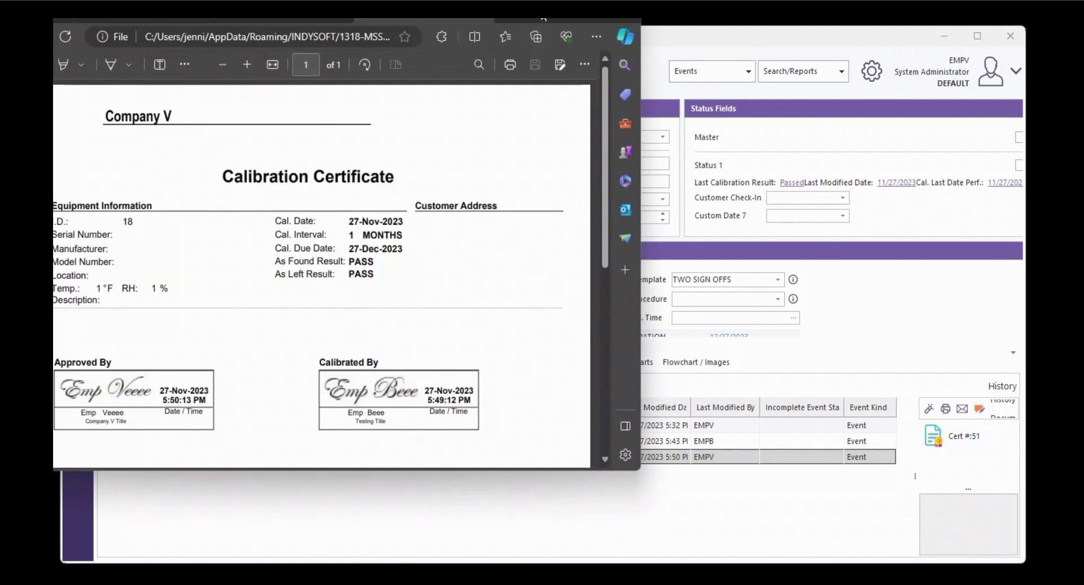
pyautogui.moveTo(544, 18); pyautogui.dragTo(654, 52)
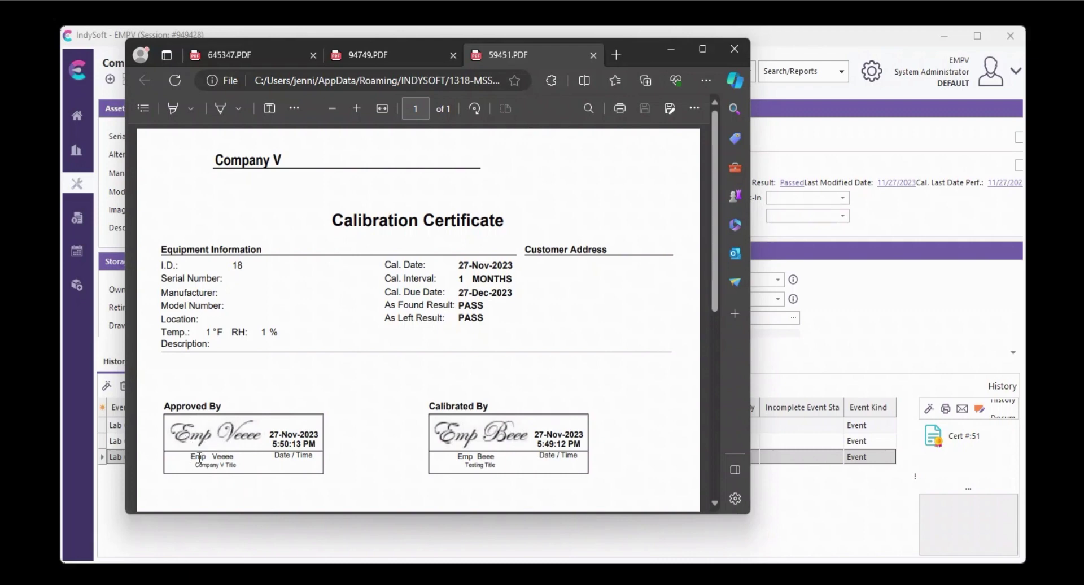
pyautogui.moveTo(194, 459); pyautogui.dragTo(225, 458)
pyautogui.click(213, 466)
pyautogui.moveTo(469, 466); pyautogui.dragTo(496, 466)
pyautogui.click(672, 40)
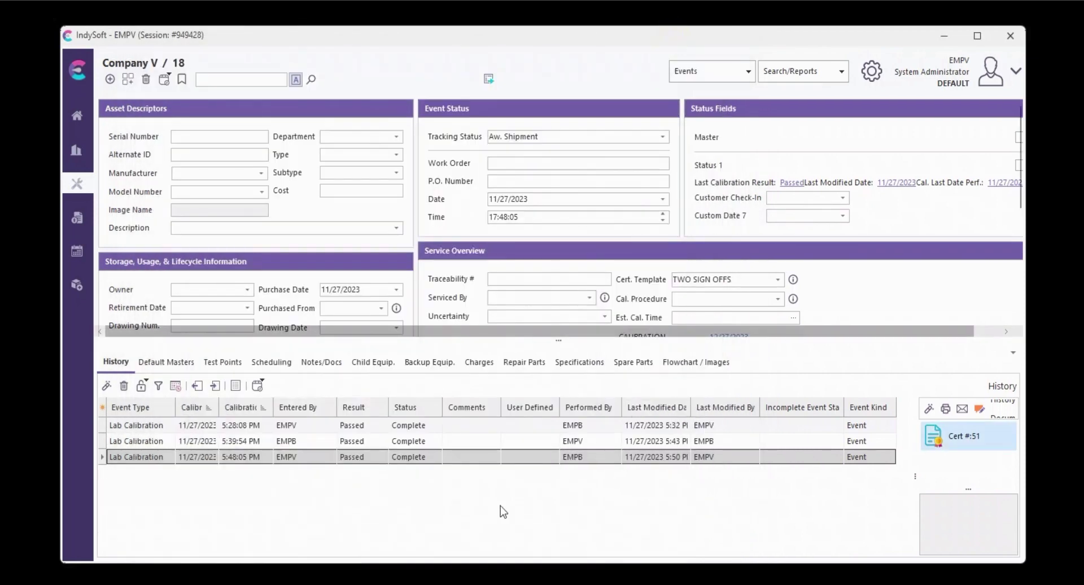
pyautogui.moveTo(363, 576)
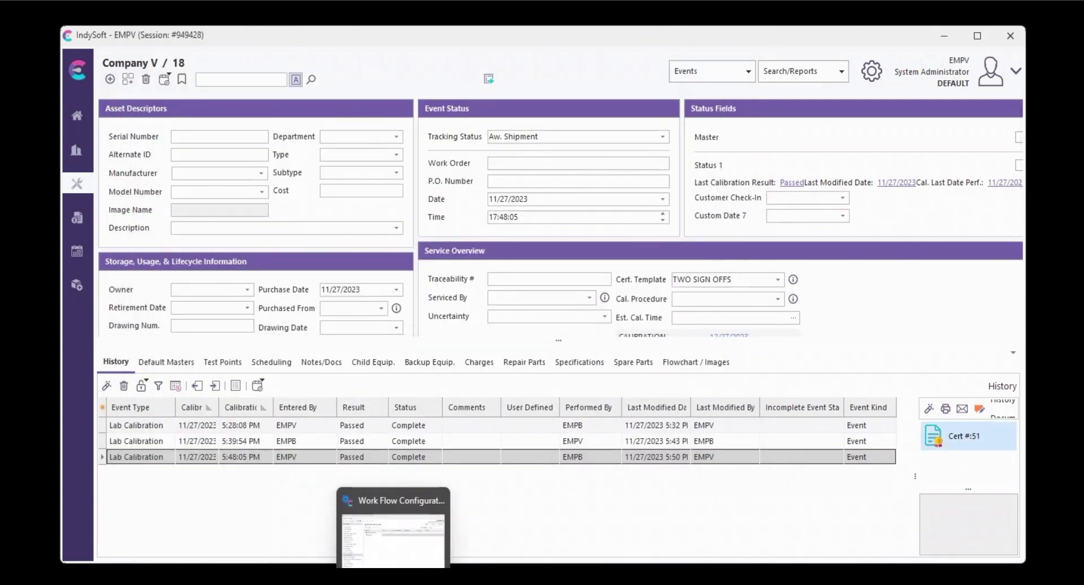
pyautogui.click(394, 576)
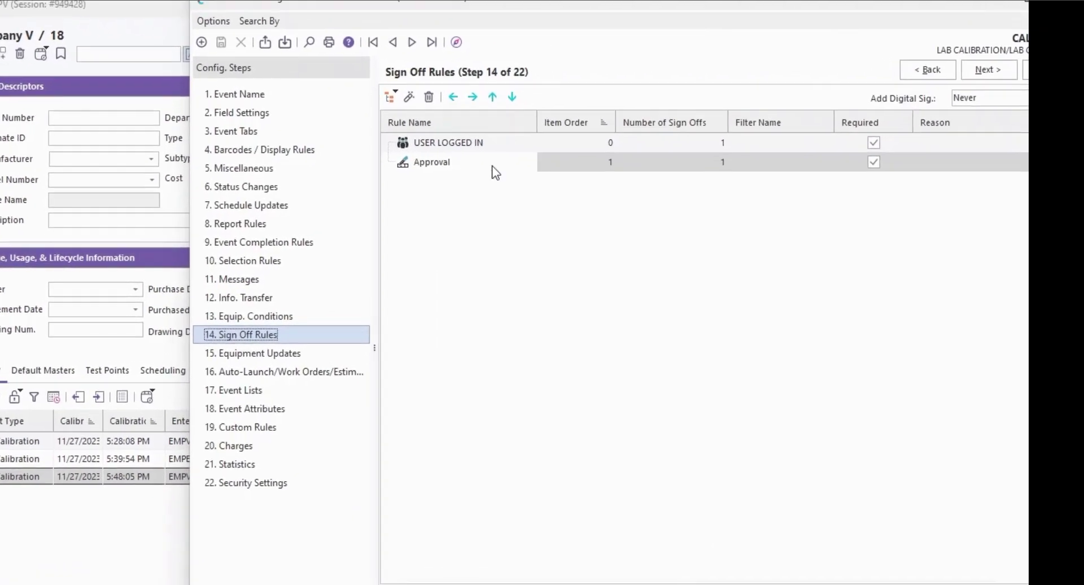
pyautogui.click(367, 122)
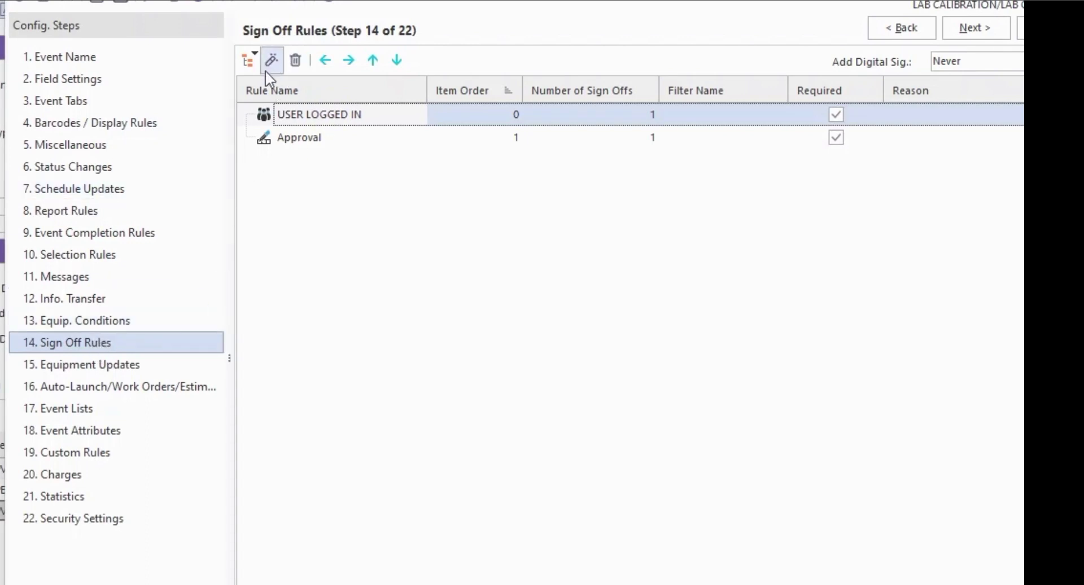
pyautogui.doubleClick(303, 122)
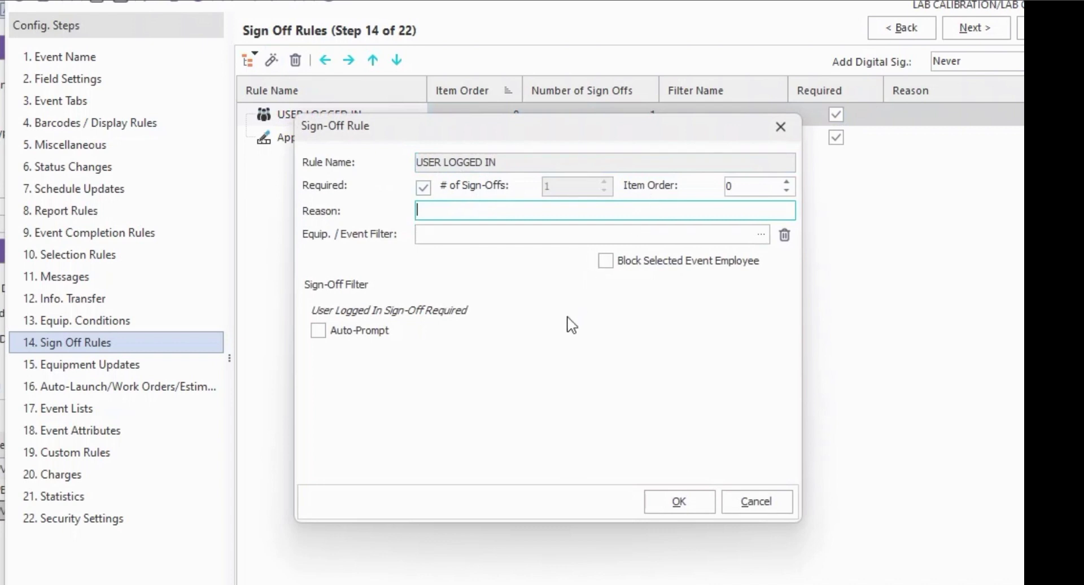
pyautogui.click(757, 503)
pyautogui.doubleClick(357, 138)
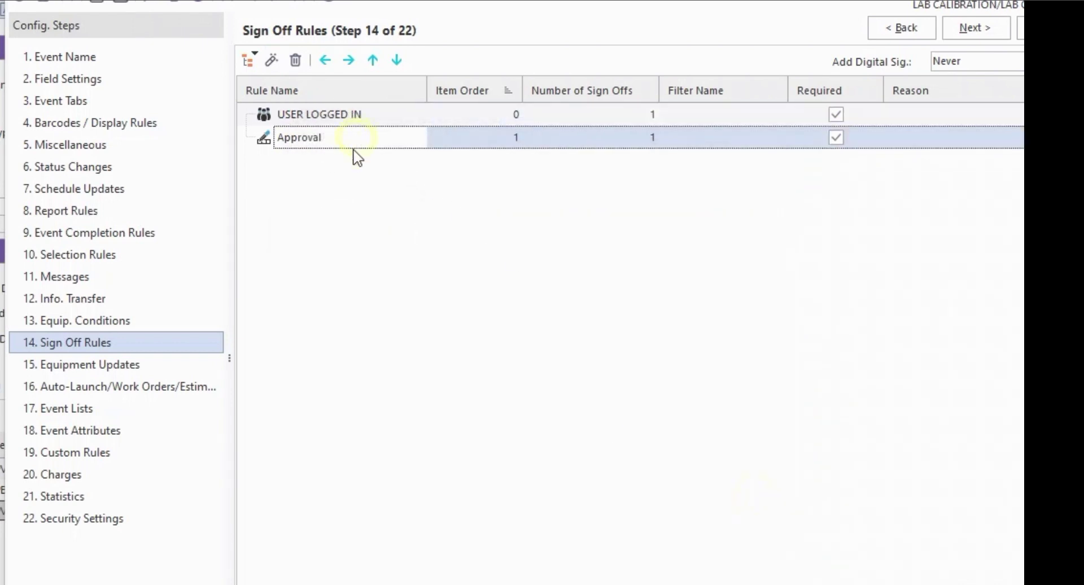
pyautogui.click(467, 162)
pyautogui.doubleClick(458, 162)
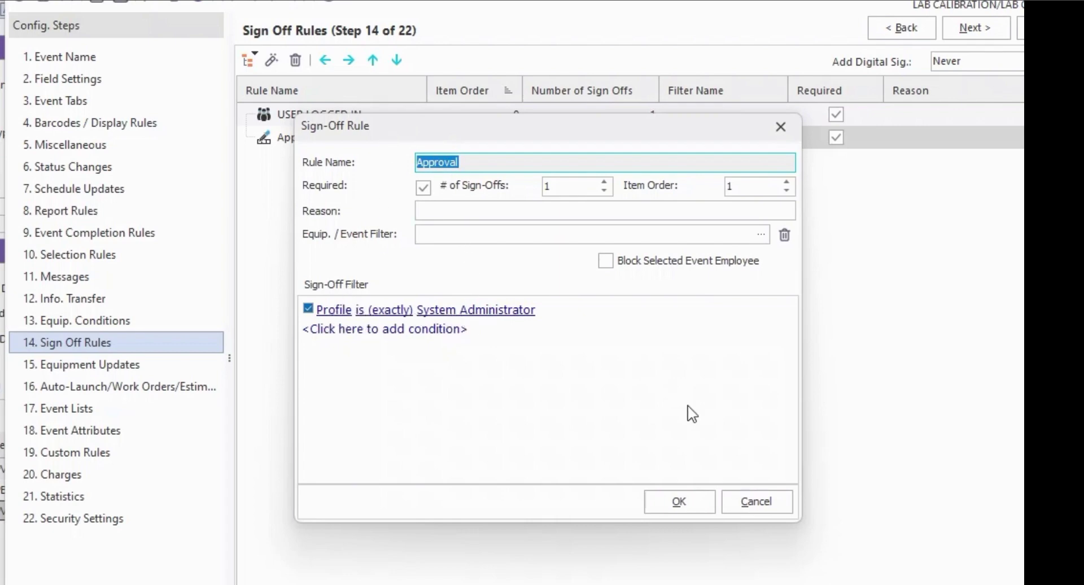
pyautogui.click(758, 503)
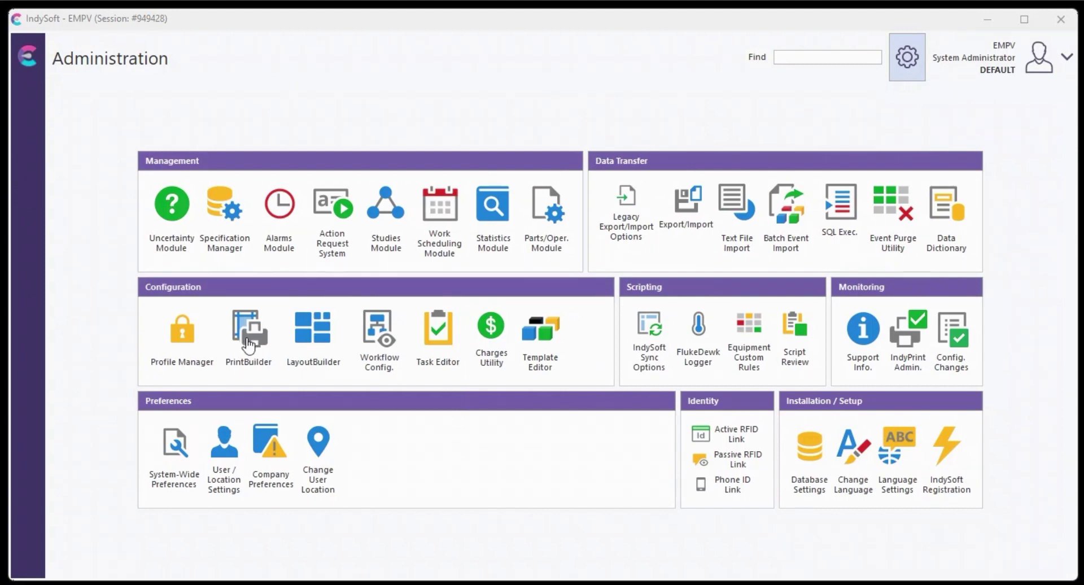
# Open the TWO SIGN OFFS template in PrintBuilder on its SubReport5: SignOffs layout.
pyautogui.click(249, 344)
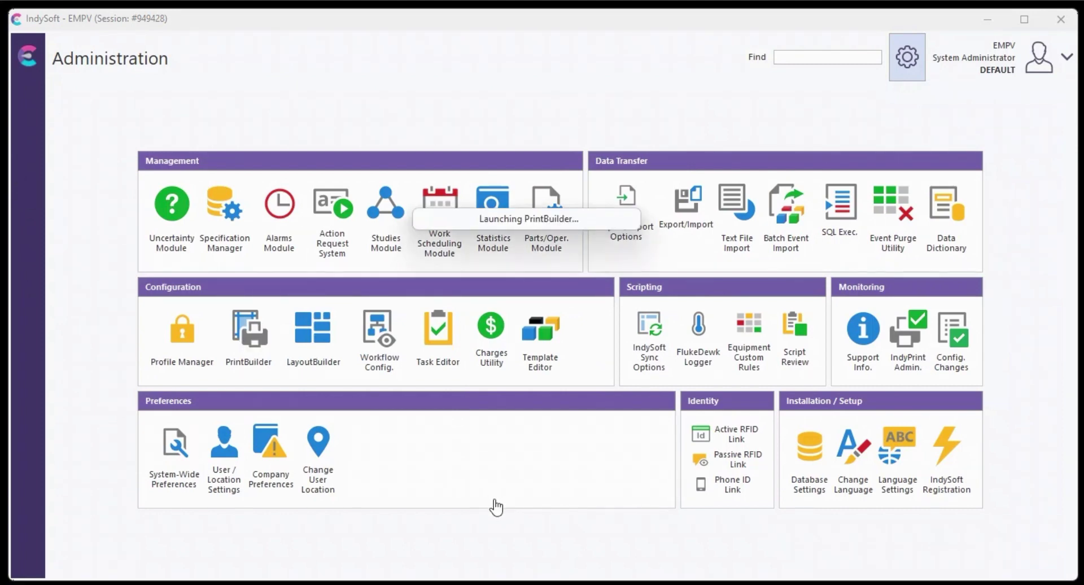
pyautogui.doubleClick(313, 156)
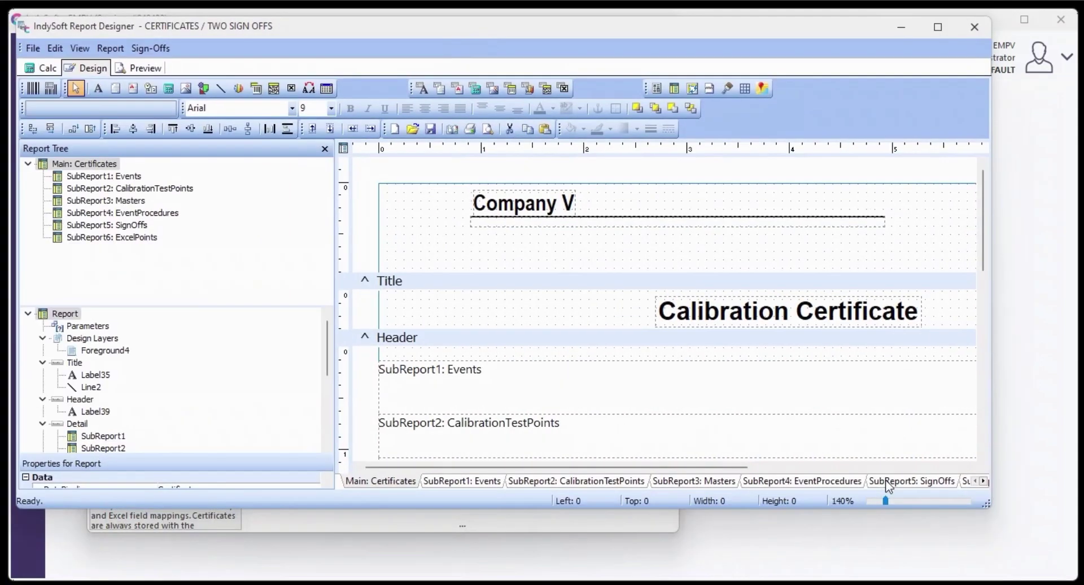
pyautogui.click(888, 483)
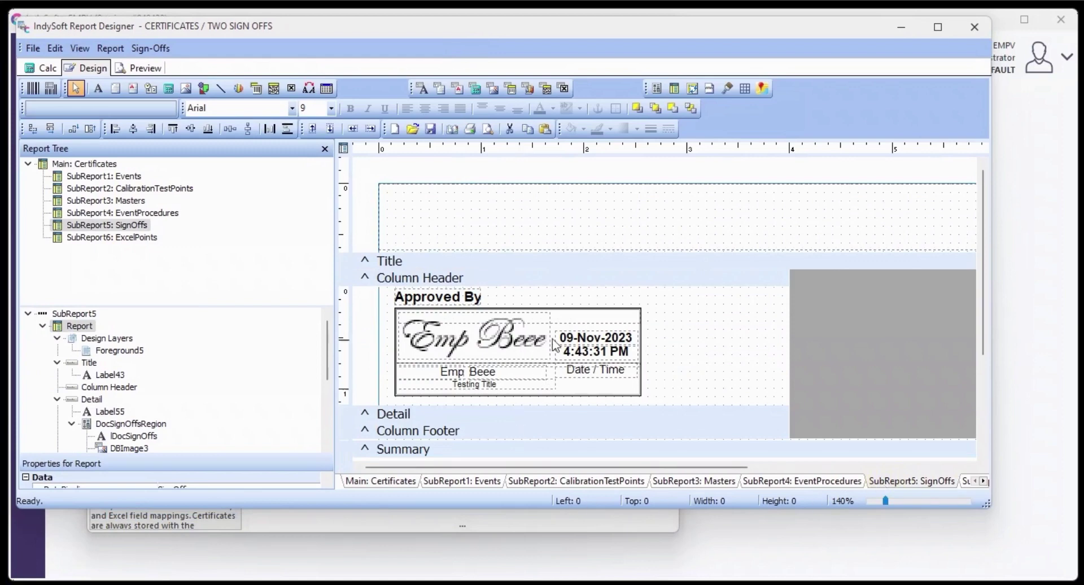
pyautogui.scroll(-1, 571, 328)
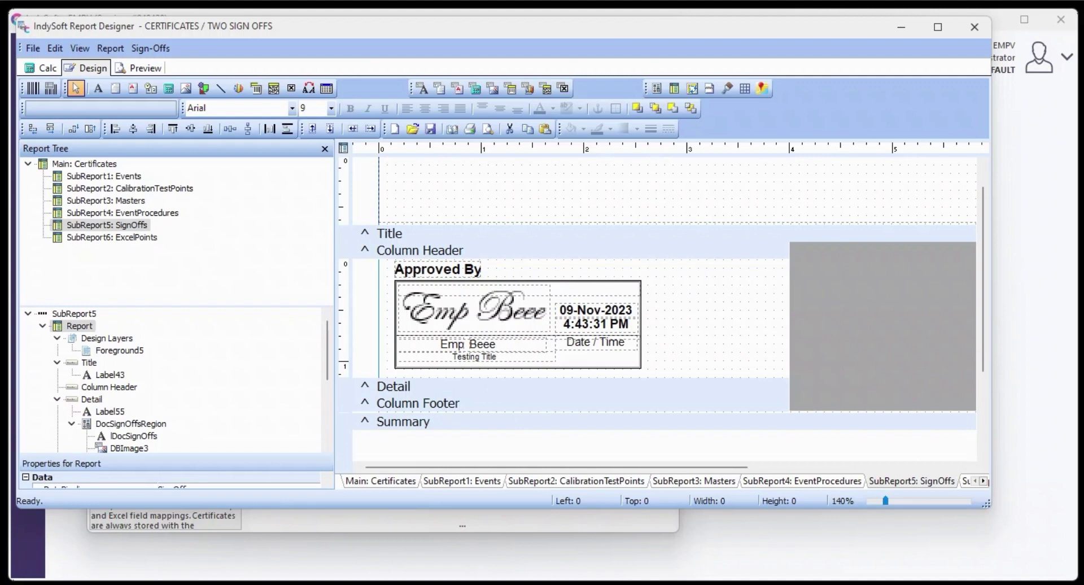
pyautogui.hotkey('alt', 'Tab')
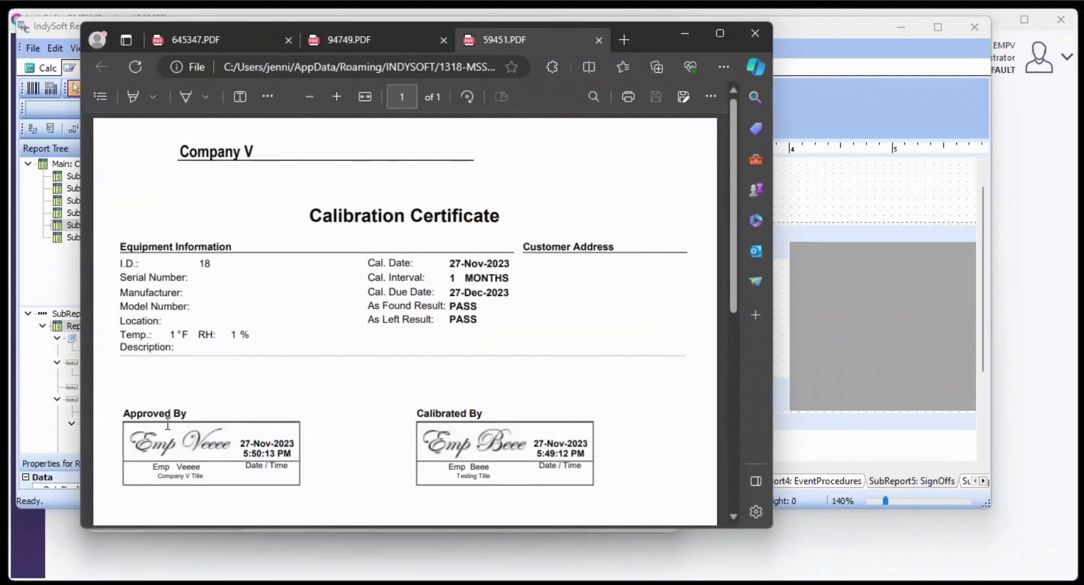
pyautogui.click(685, 35)
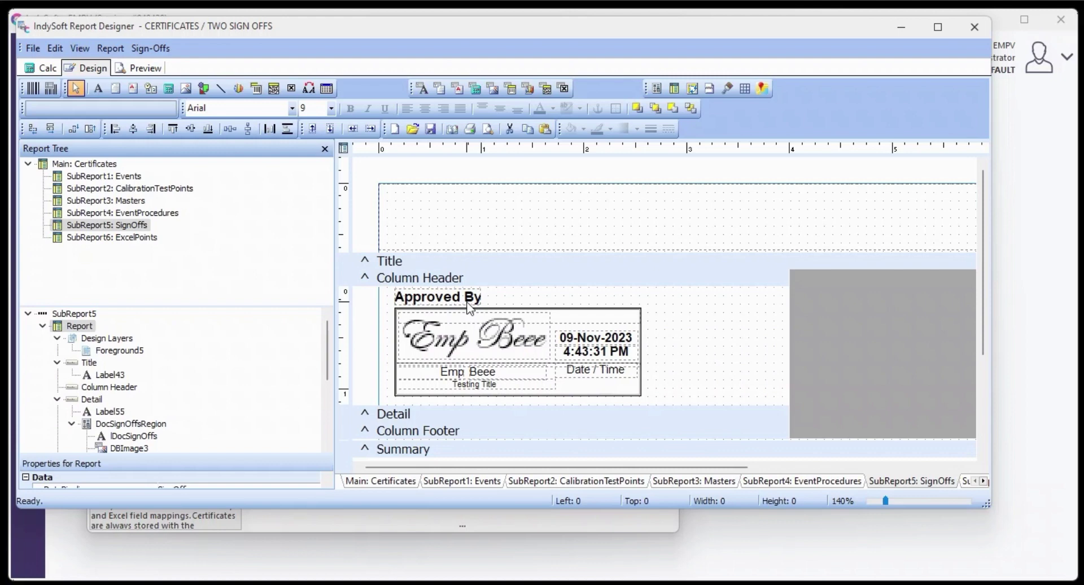
# Inspect the Approved By block's name, title, signature and date fields, then switch to the Calc view.
pyautogui.click(457, 300)
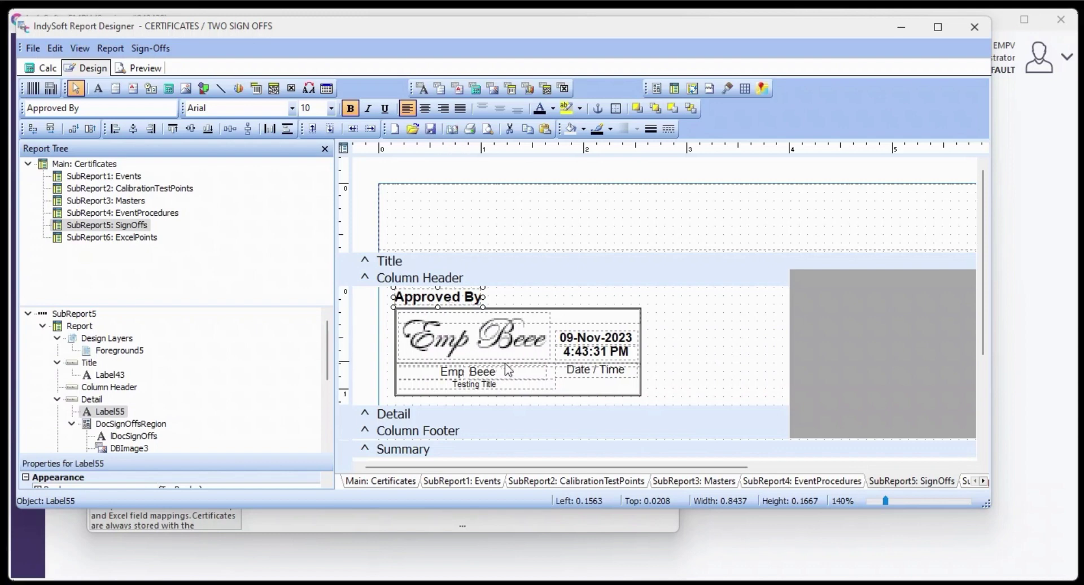
pyautogui.click(443, 374)
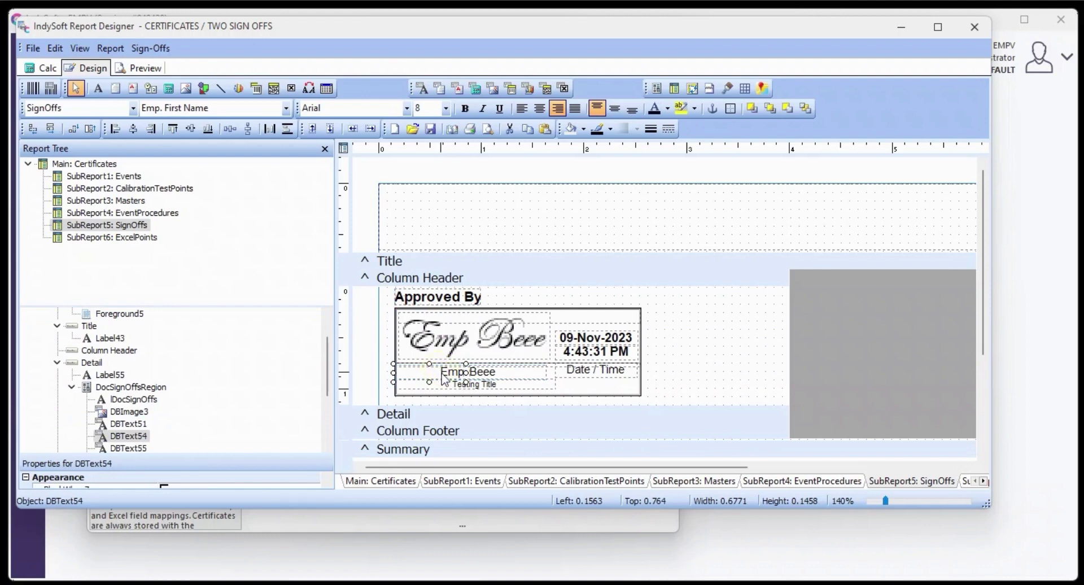
pyautogui.click(505, 375)
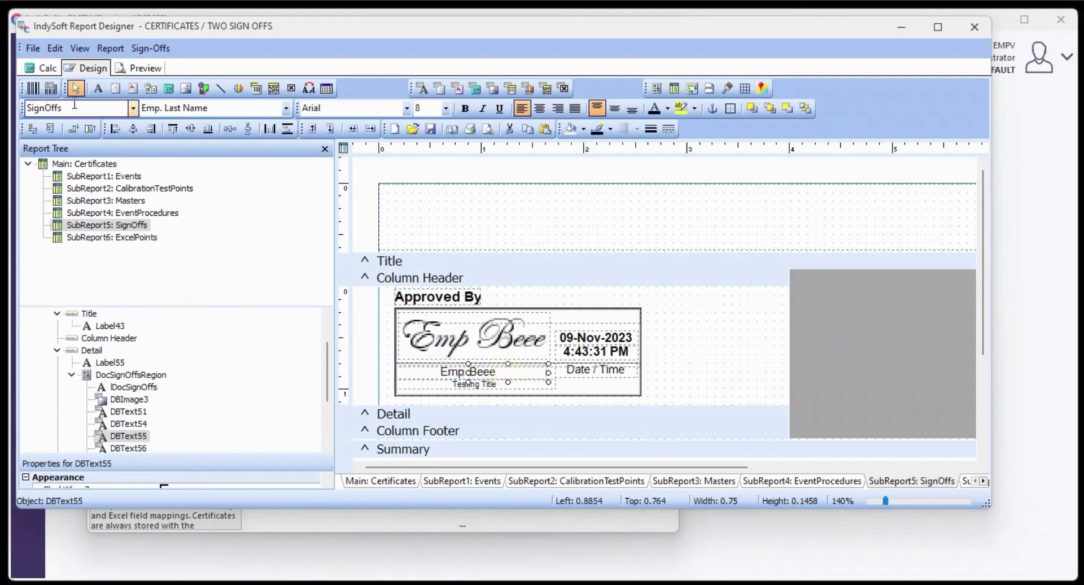
pyautogui.click(215, 107)
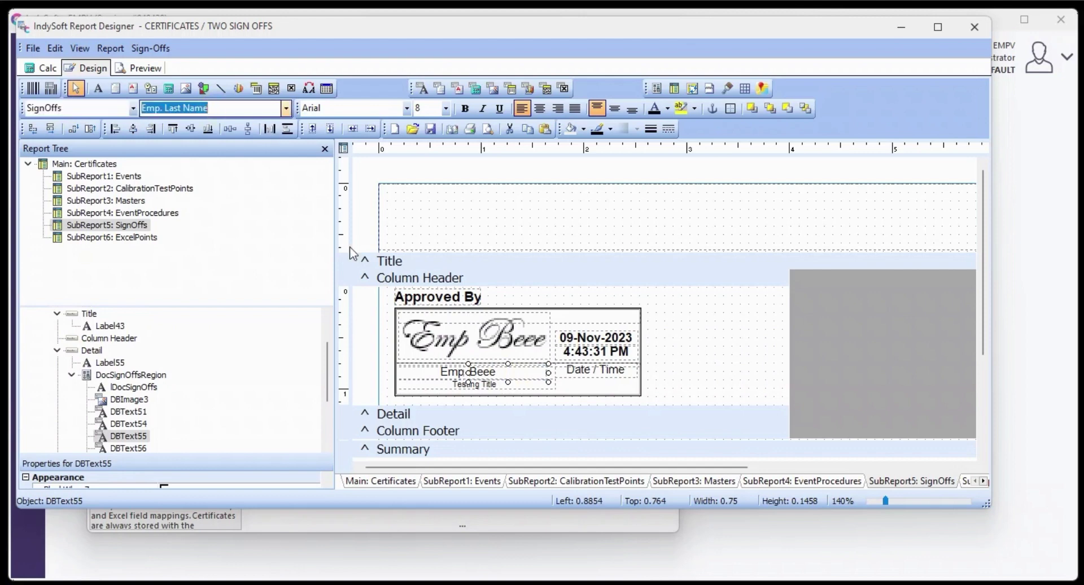
pyautogui.click(463, 385)
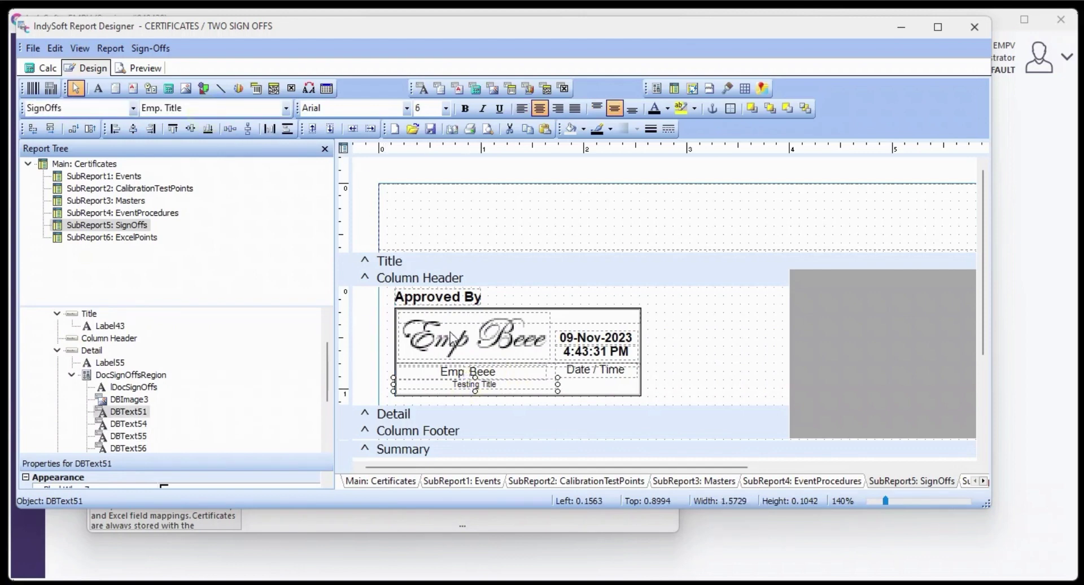
pyautogui.click(508, 353)
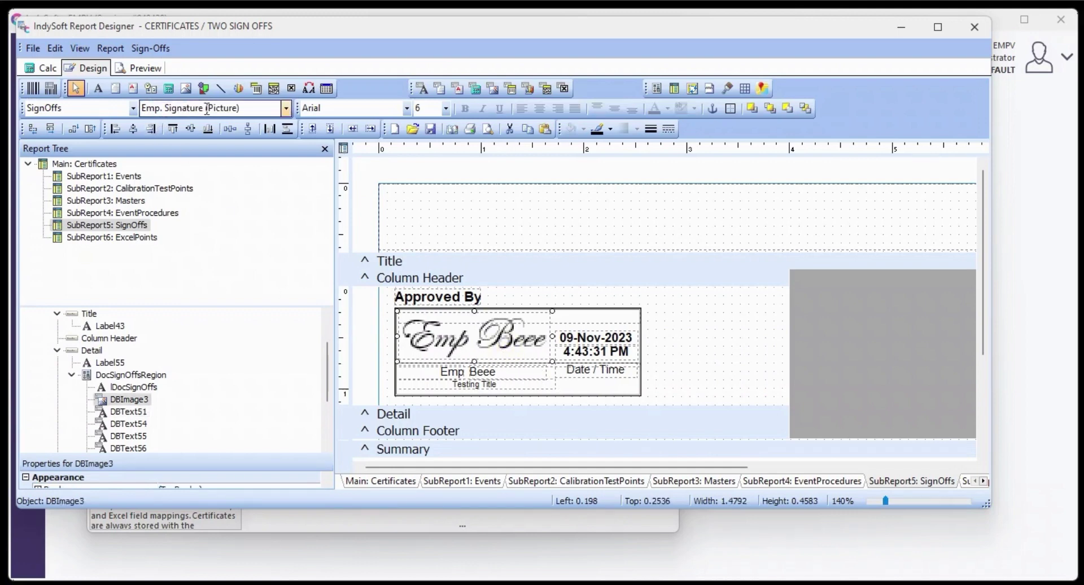
pyautogui.click(586, 345)
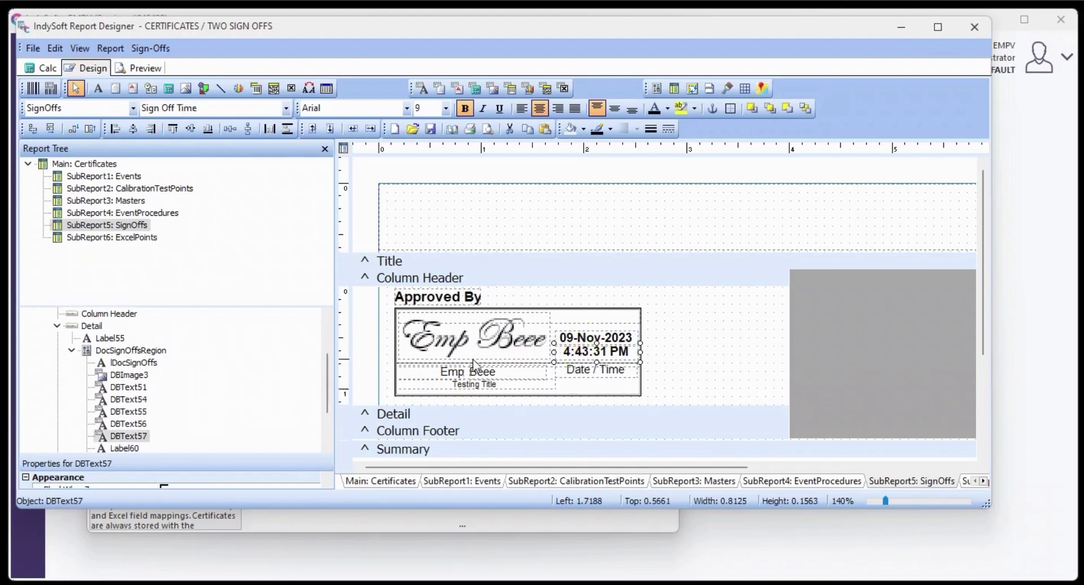
pyautogui.click(577, 378)
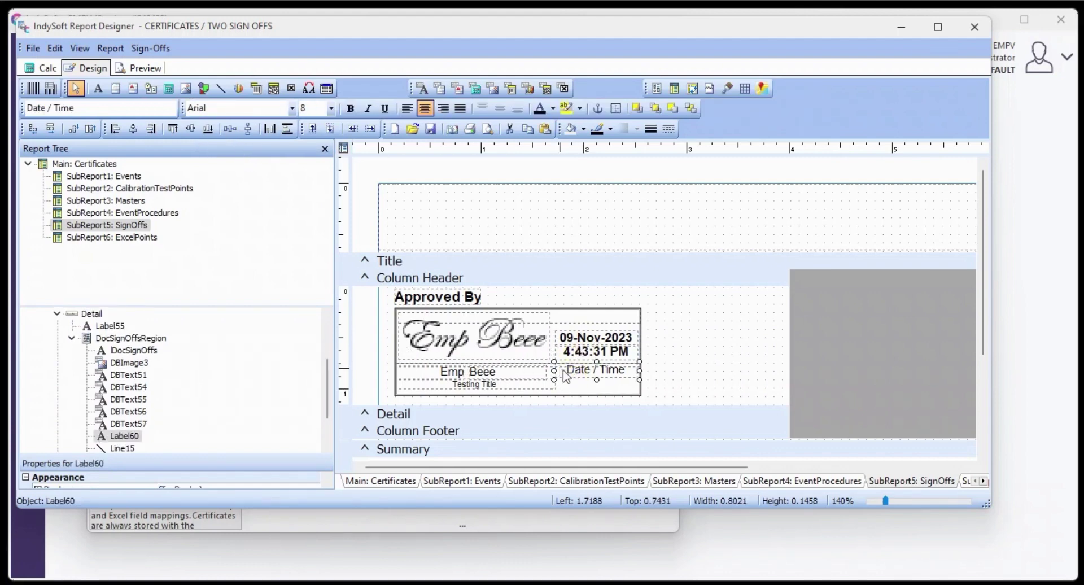
pyautogui.scroll(3, 224, 368)
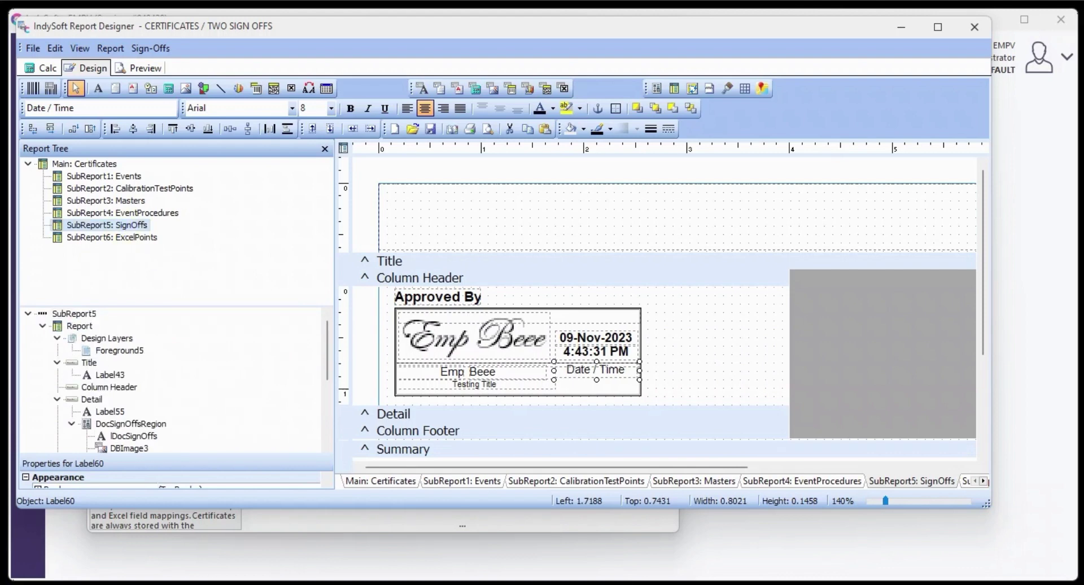
pyautogui.click(44, 68)
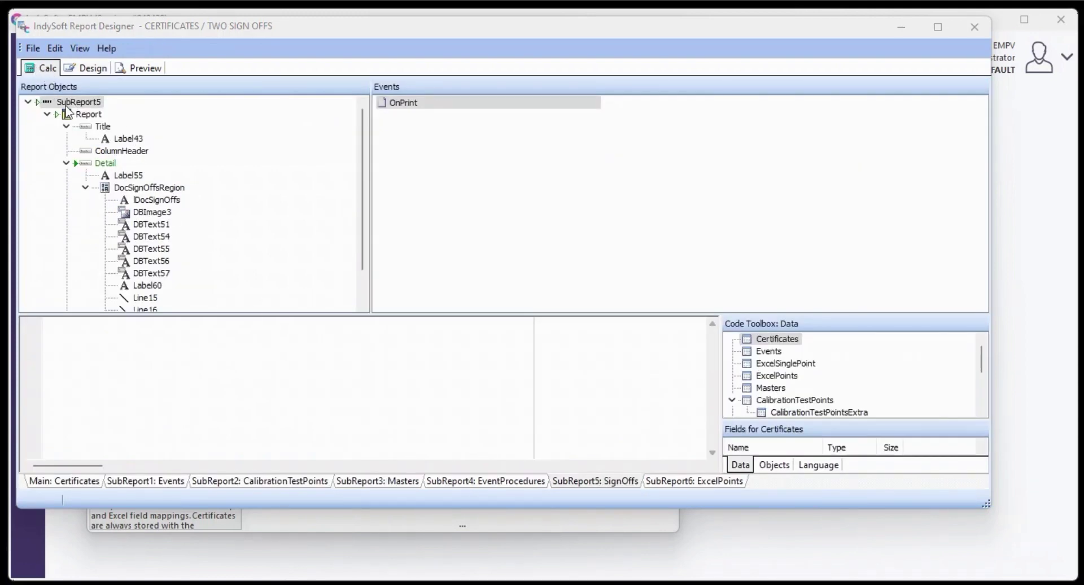
# Show the Detail band's BeforePrint code in an enlarged editor and mark the Approval and USER LOGGED IN names.
pyautogui.click(102, 163)
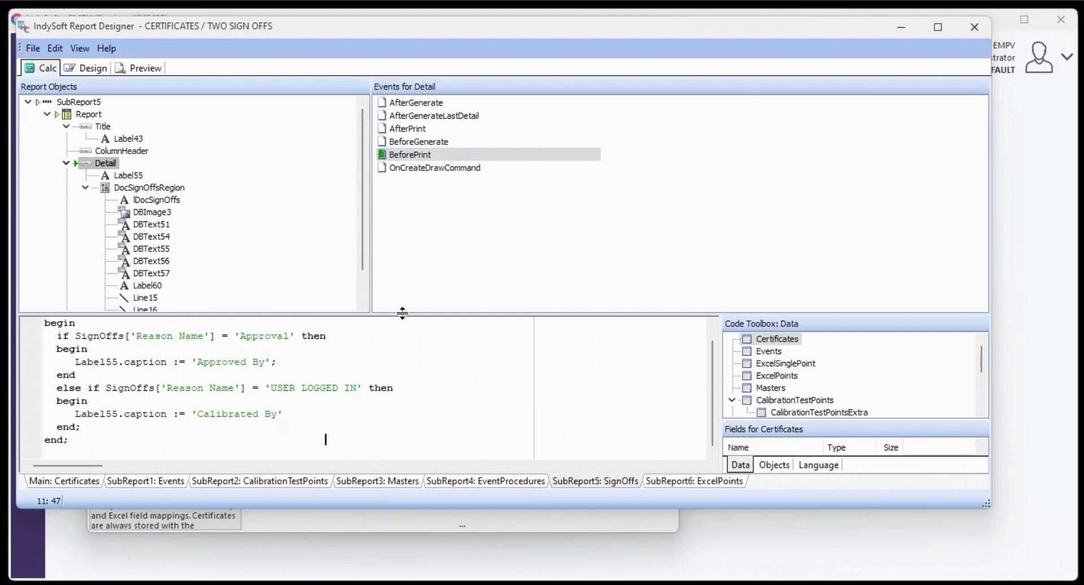
pyautogui.moveTo(402, 313); pyautogui.dragTo(376, 232)
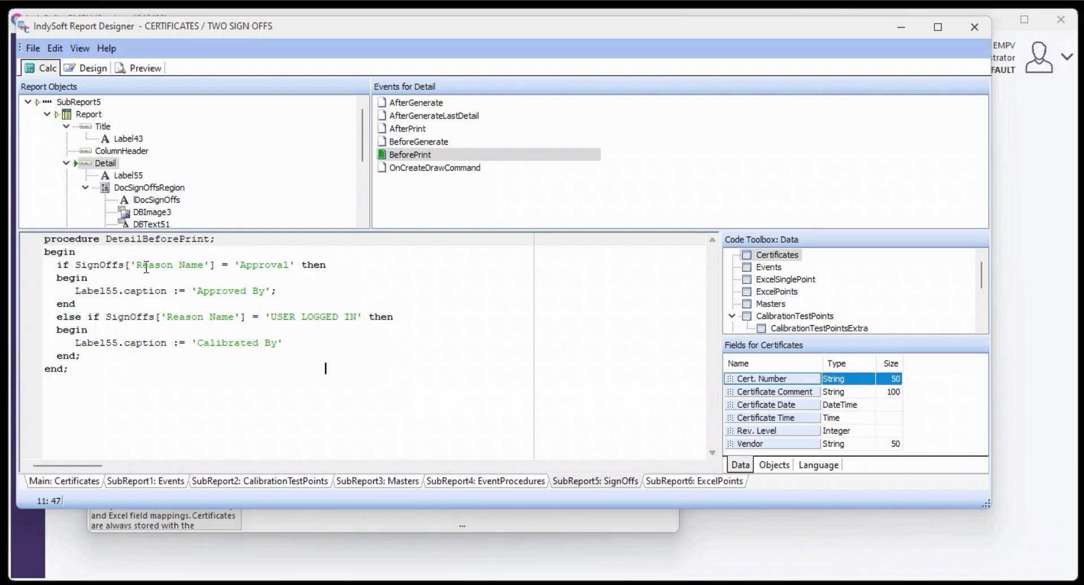
pyautogui.doubleClick(243, 266)
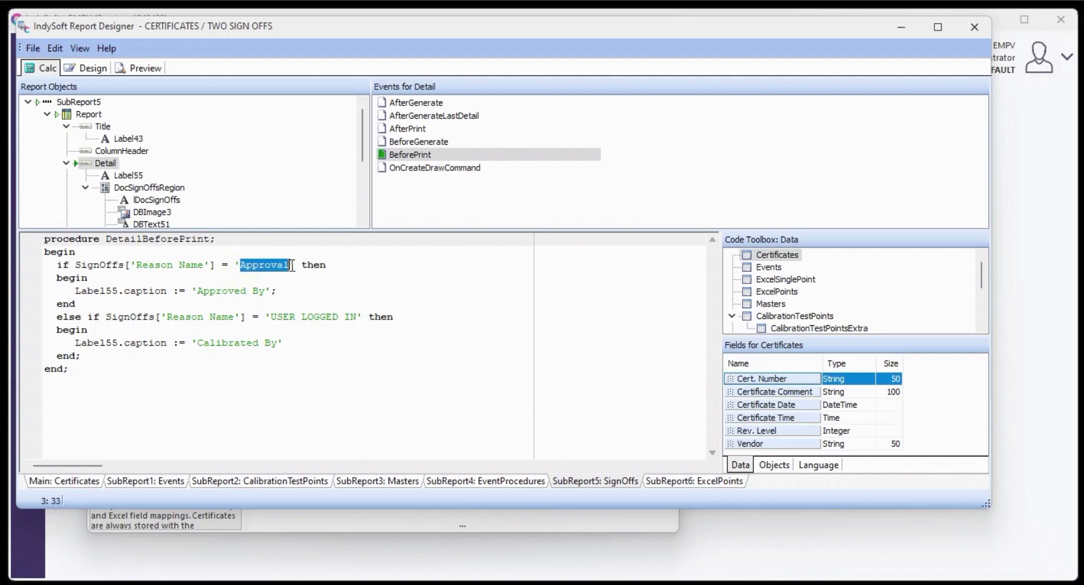
pyautogui.moveTo(270, 320); pyautogui.dragTo(354, 320)
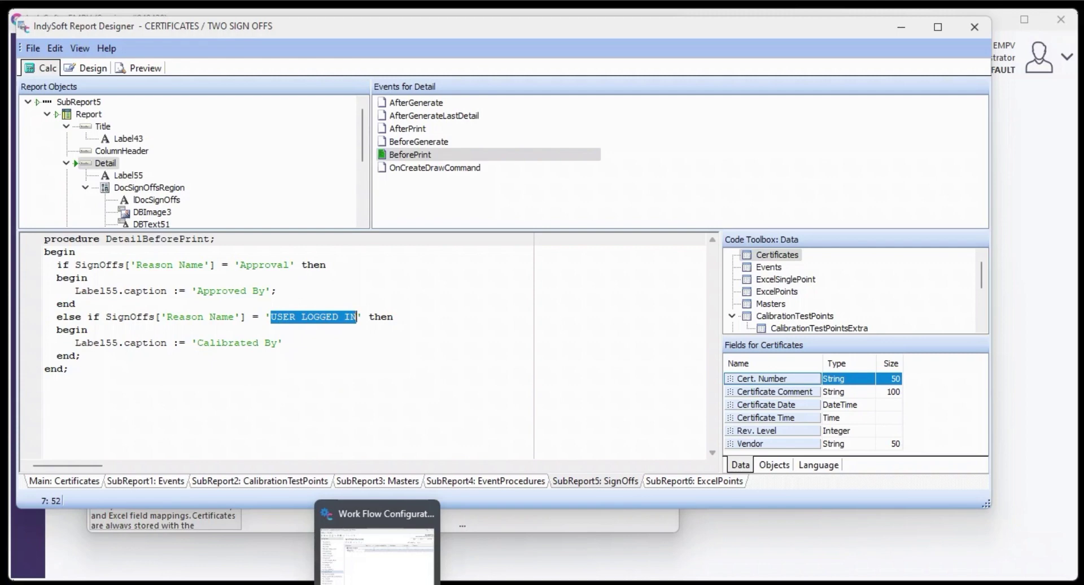
# Compare the code's Reason Name strings with the Work Flow wizard's Sign Off Rules.
pyautogui.click(377, 583)
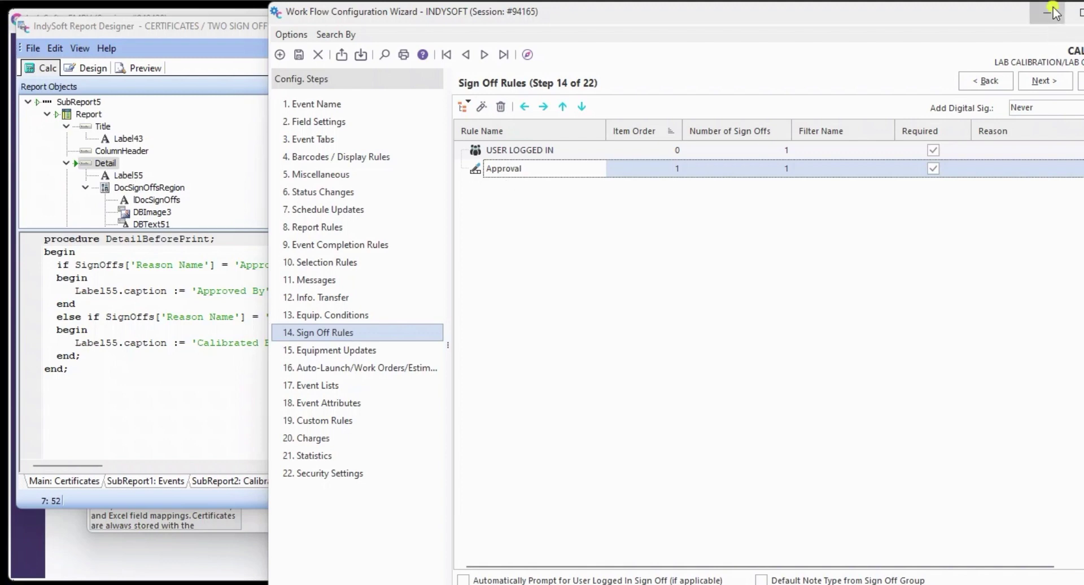
pyautogui.click(194, 292)
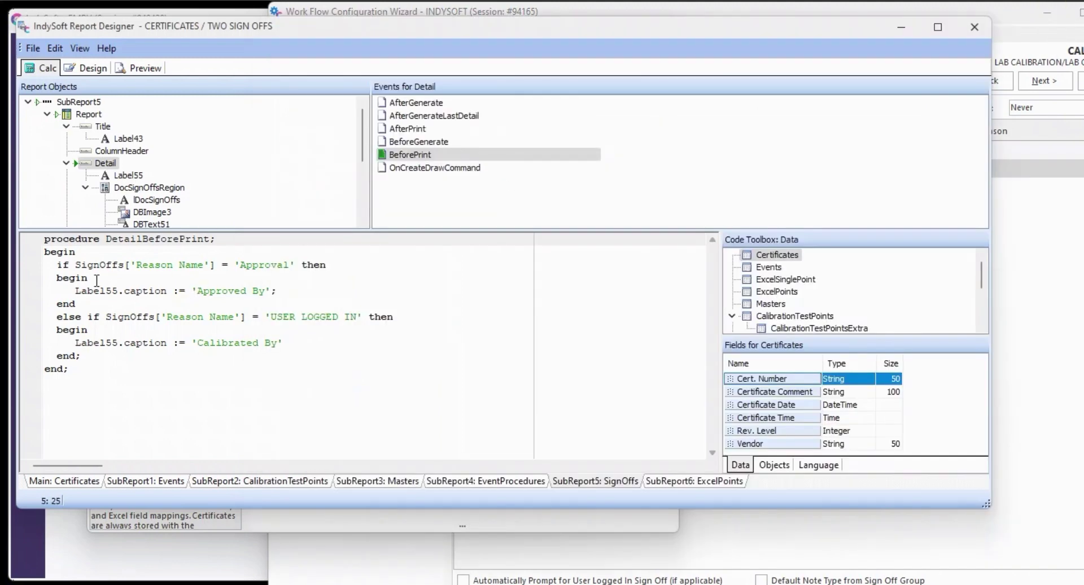
pyautogui.doubleClick(249, 265)
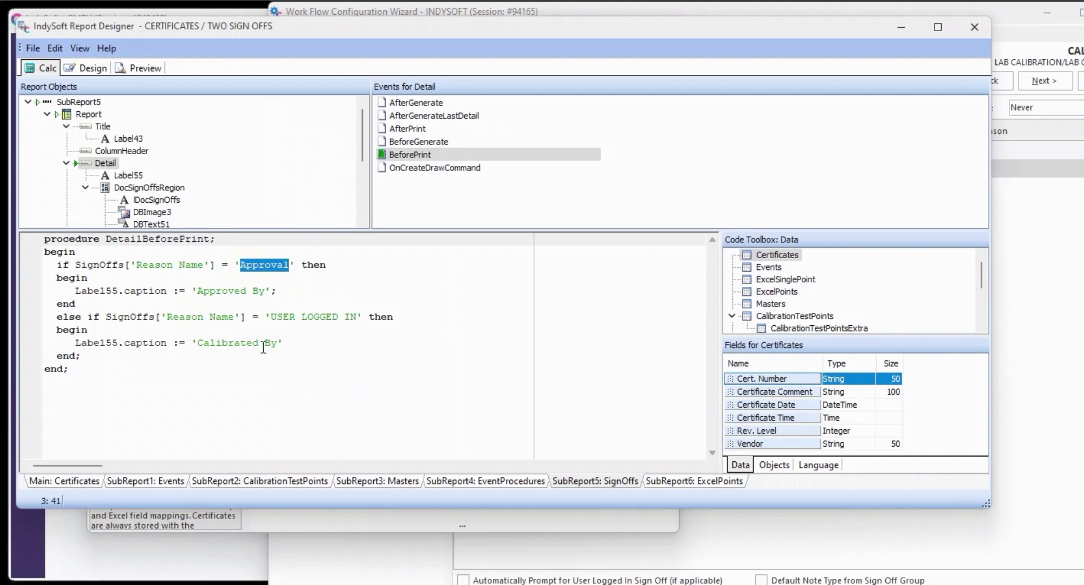
pyautogui.keyDown('shift'); pyautogui.click(358, 317); pyautogui.keyUp('shift')
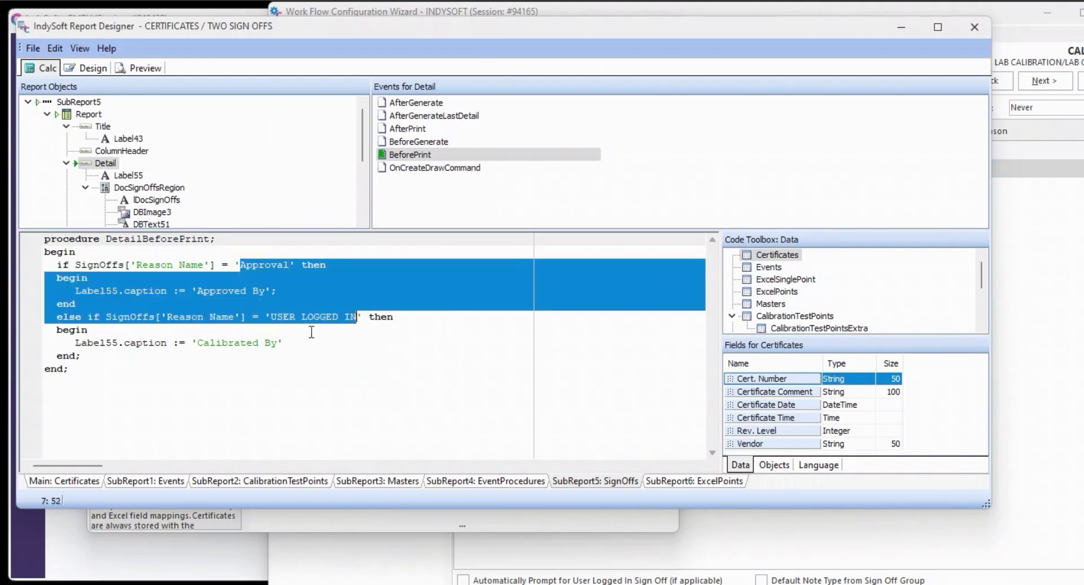
pyautogui.click(264, 342)
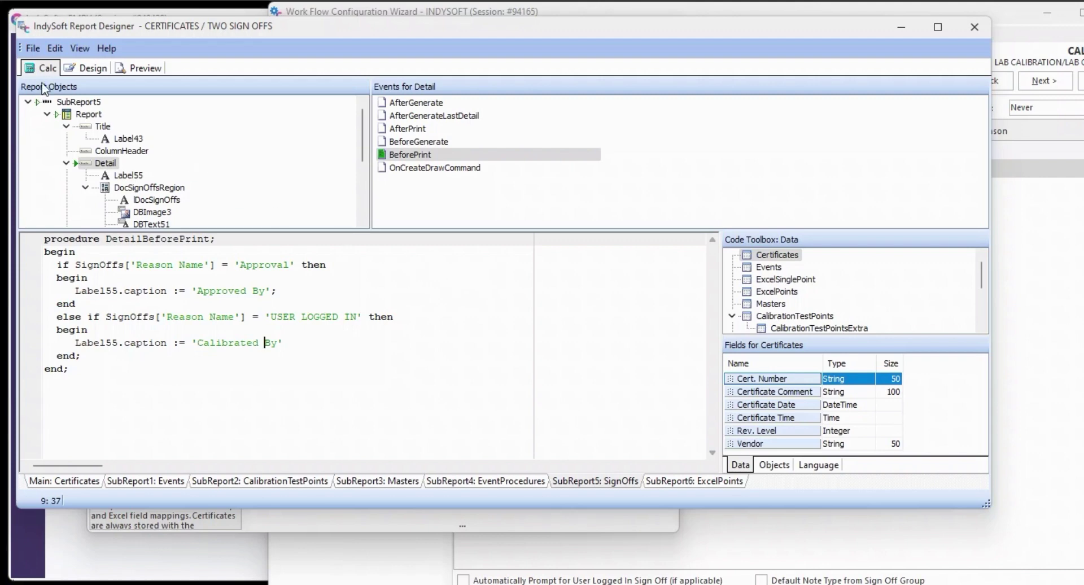
# Return to the Design layout, enlarge the Report Tree, and select the Detail band.
pyautogui.click(85, 68)
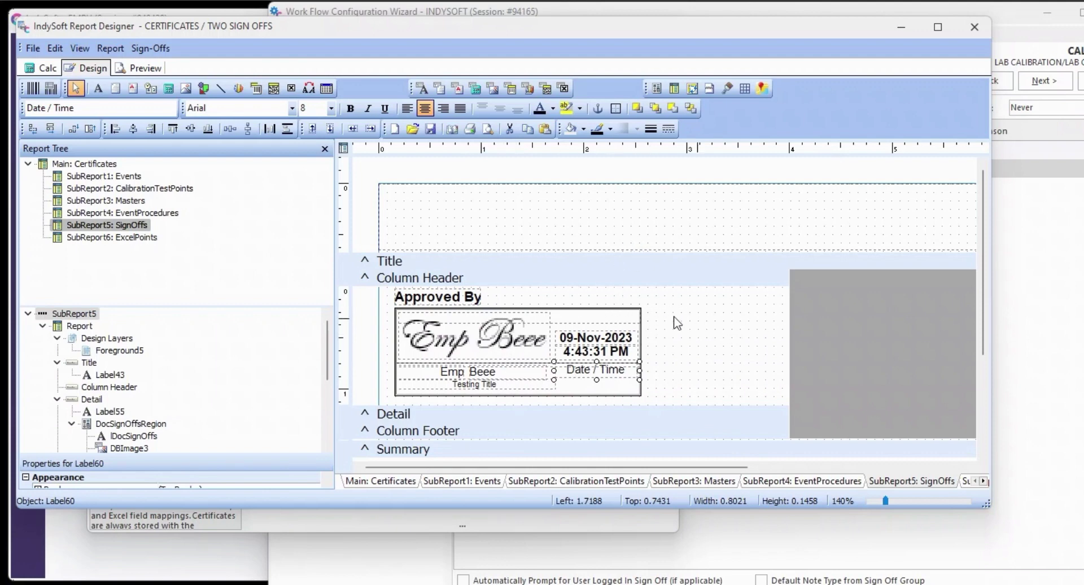
pyautogui.moveTo(326, 336); pyautogui.dragTo(326, 366)
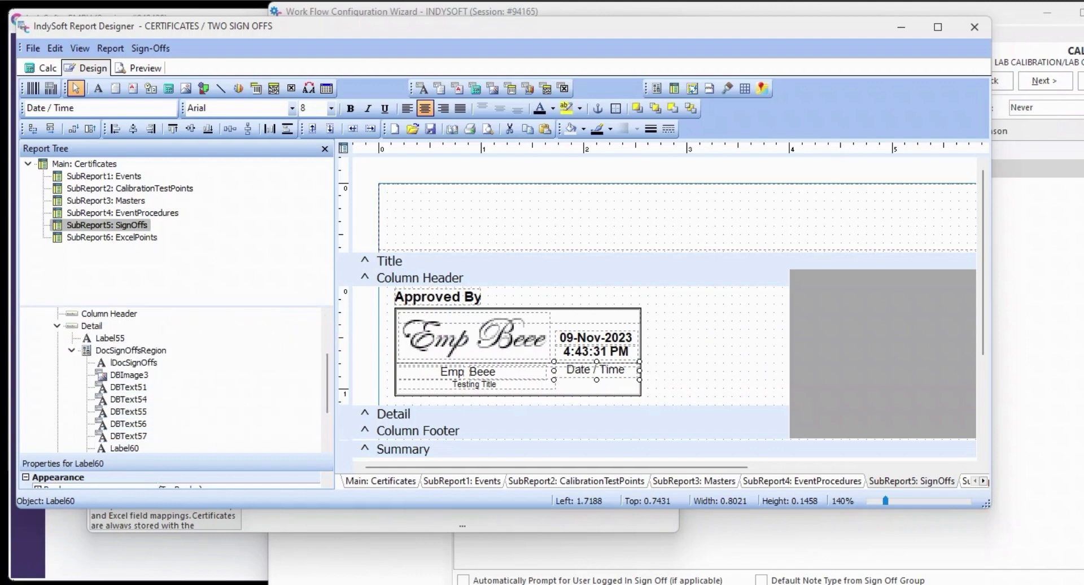
pyautogui.moveTo(153, 306); pyautogui.dragTo(152, 247)
pyautogui.click(118, 274)
pyautogui.click(100, 268)
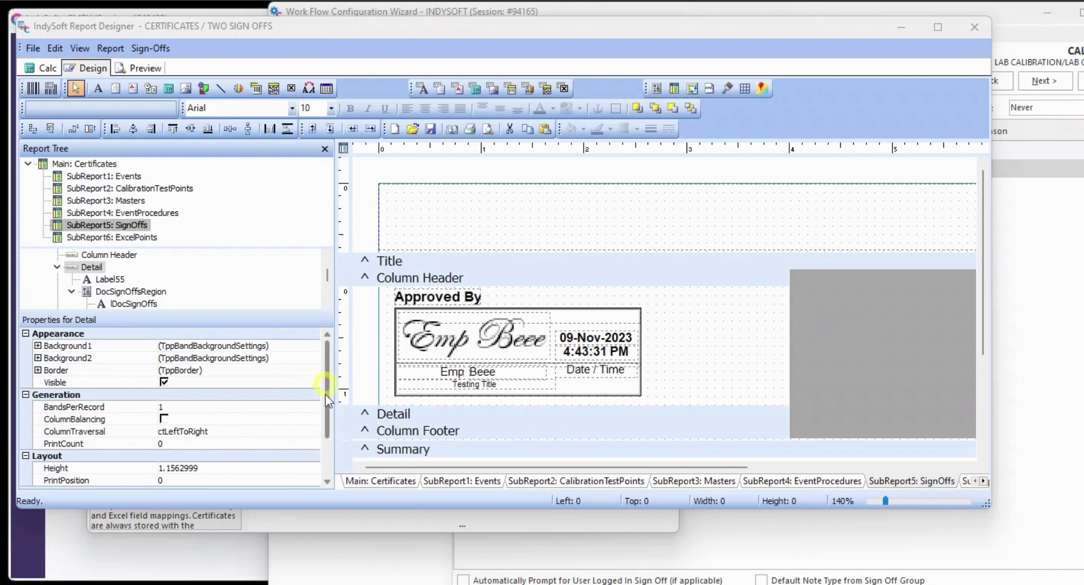
# Confirm the Detail band's ColumnTraversal stays at ctLeftToRight.
pyautogui.click(242, 432)
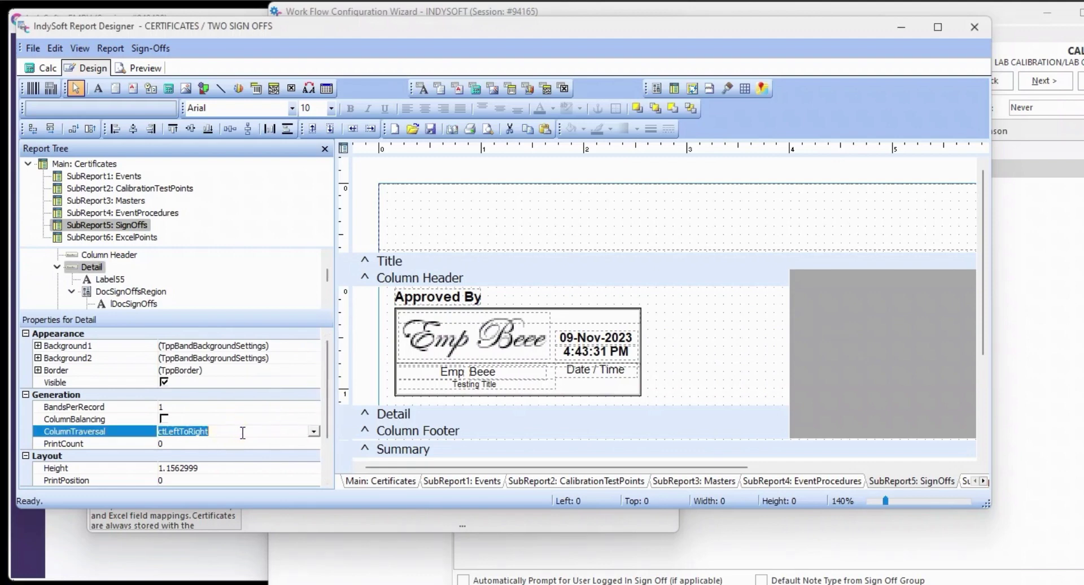
pyautogui.click(92, 271)
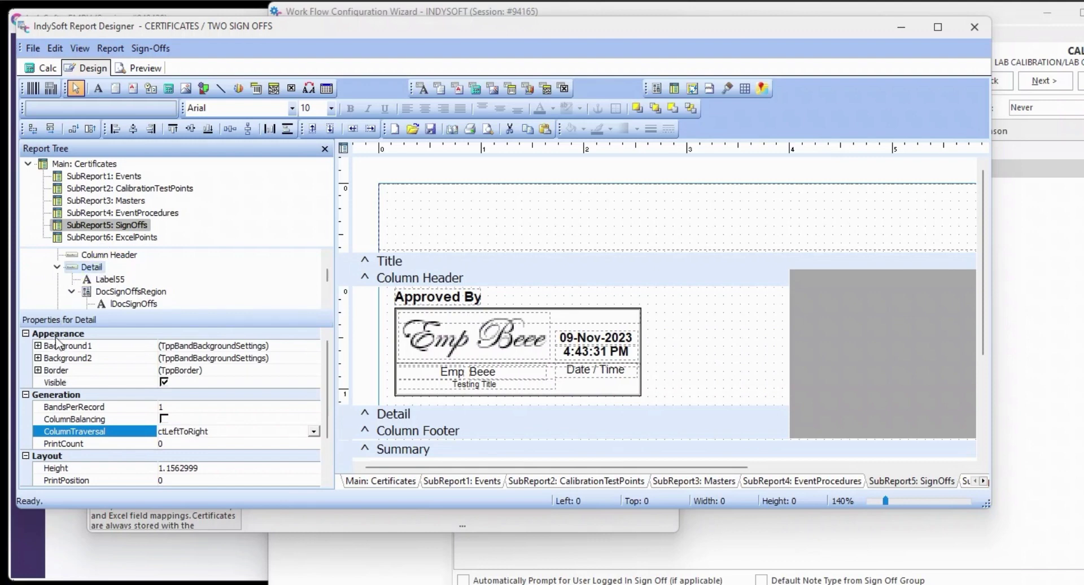
pyautogui.click(107, 432)
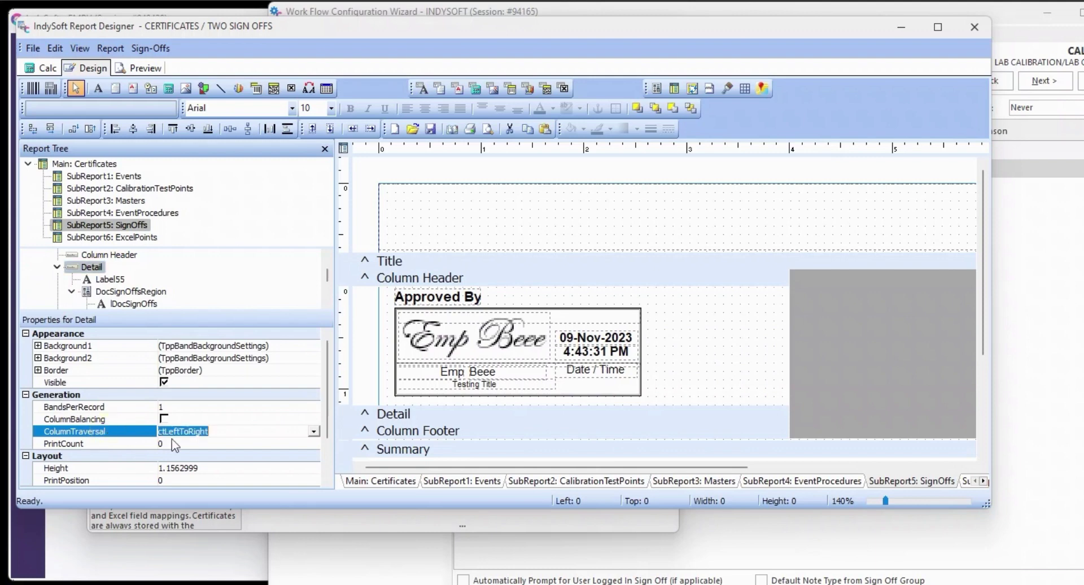
pyautogui.click(314, 432)
pyautogui.click(314, 431)
pyautogui.click(314, 432)
pyautogui.click(314, 433)
pyautogui.scroll(-1, 330, 418)
pyautogui.scroll(2, 329, 418)
pyautogui.click(169, 224)
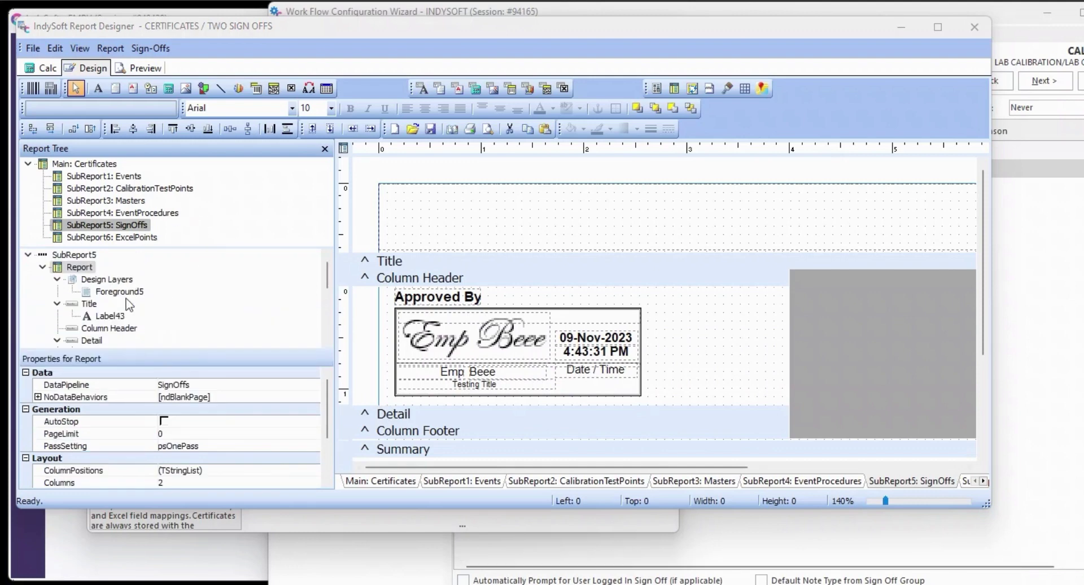
pyautogui.click(92, 340)
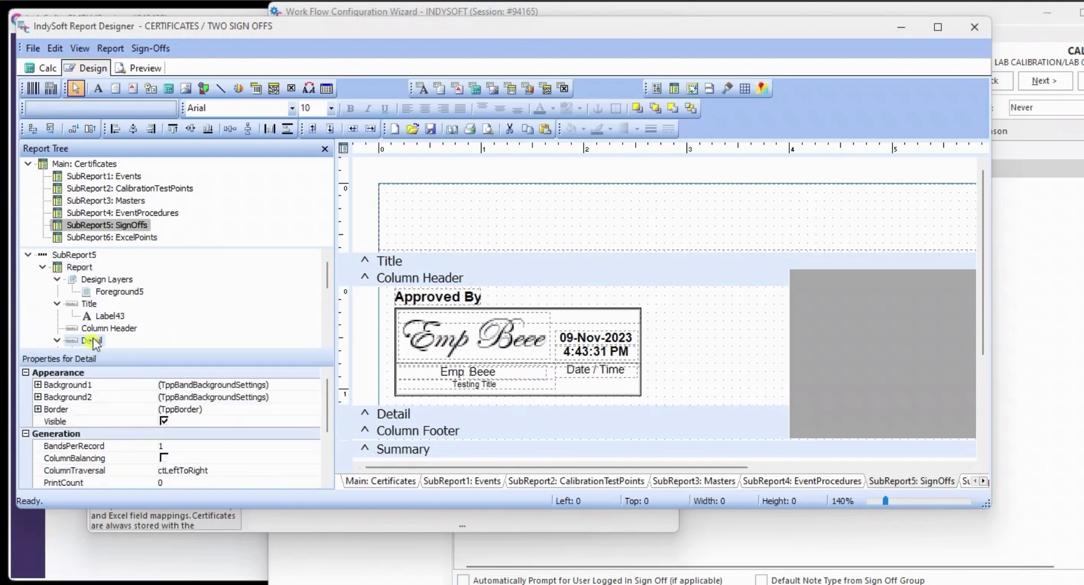
pyautogui.click(76, 268)
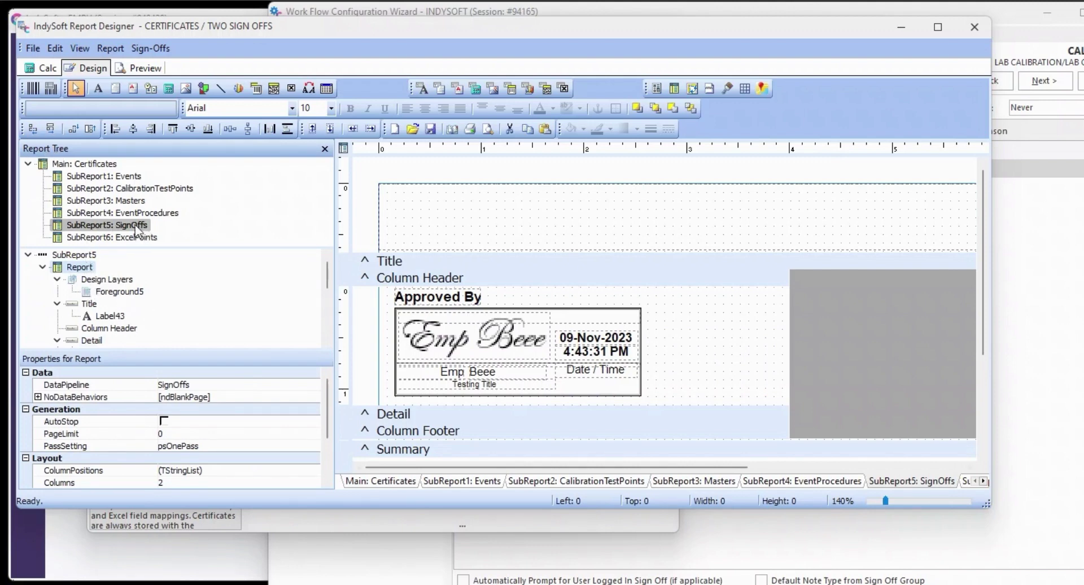
pyautogui.click(80, 267)
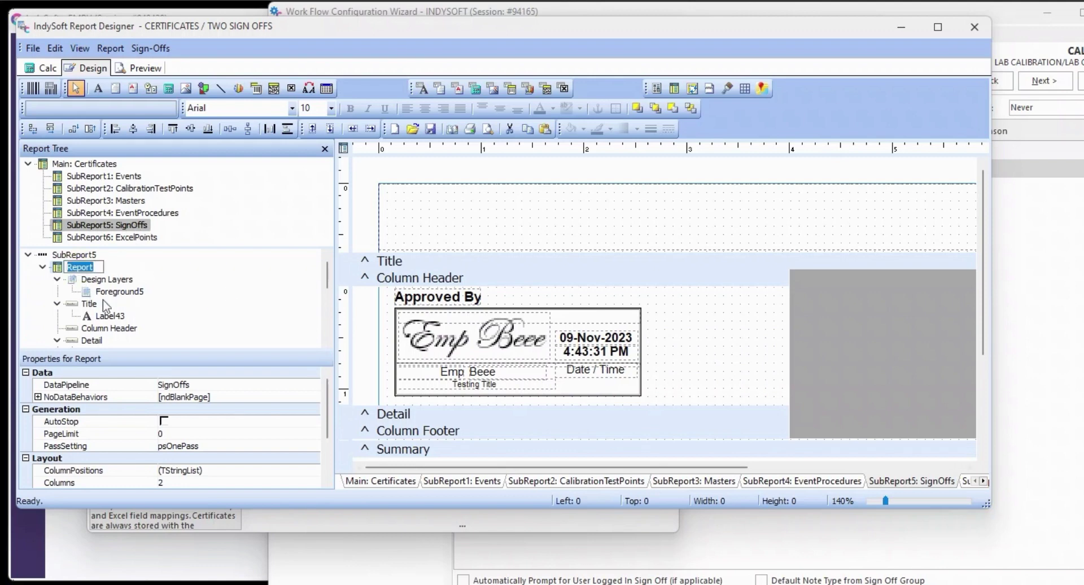
pyautogui.scroll(-2, 331, 449)
pyautogui.scroll(-1, 331, 449)
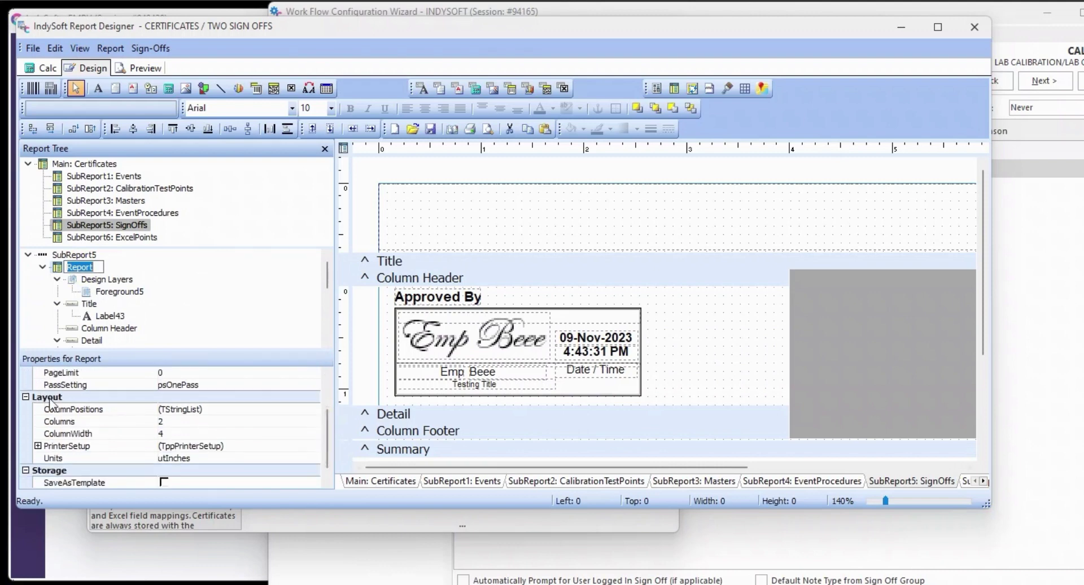
pyautogui.click(160, 422)
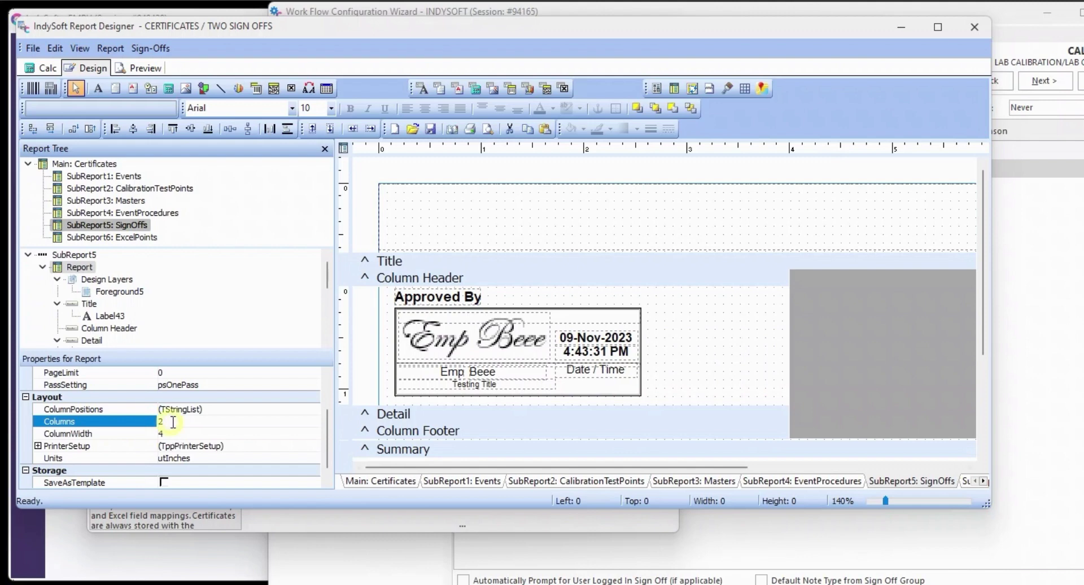
pyautogui.doubleClick(178, 421)
pyautogui.click(174, 432)
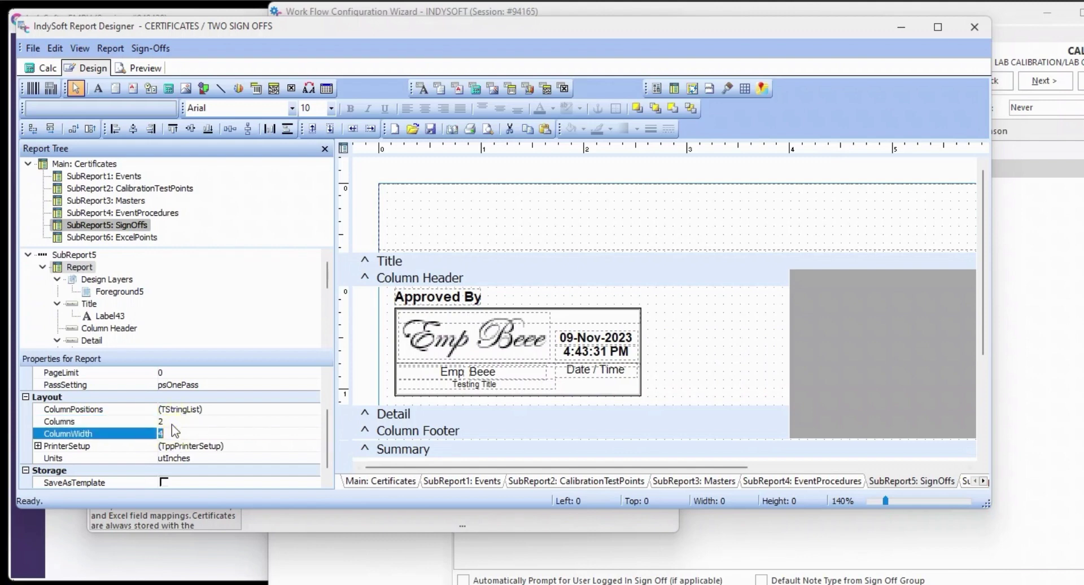
pyautogui.click(170, 433)
pyautogui.press('Up')
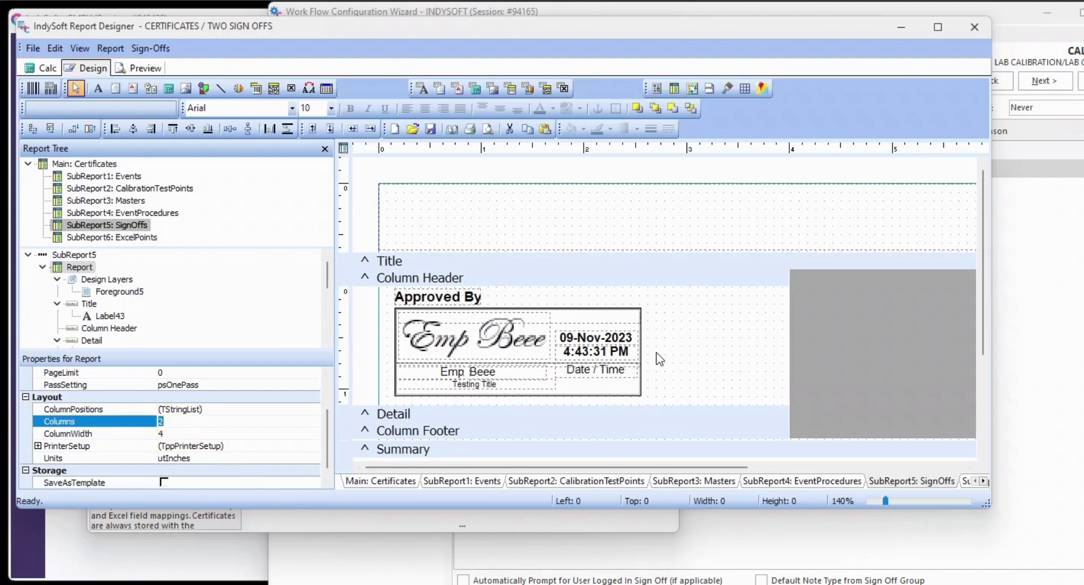
pyautogui.click(165, 433)
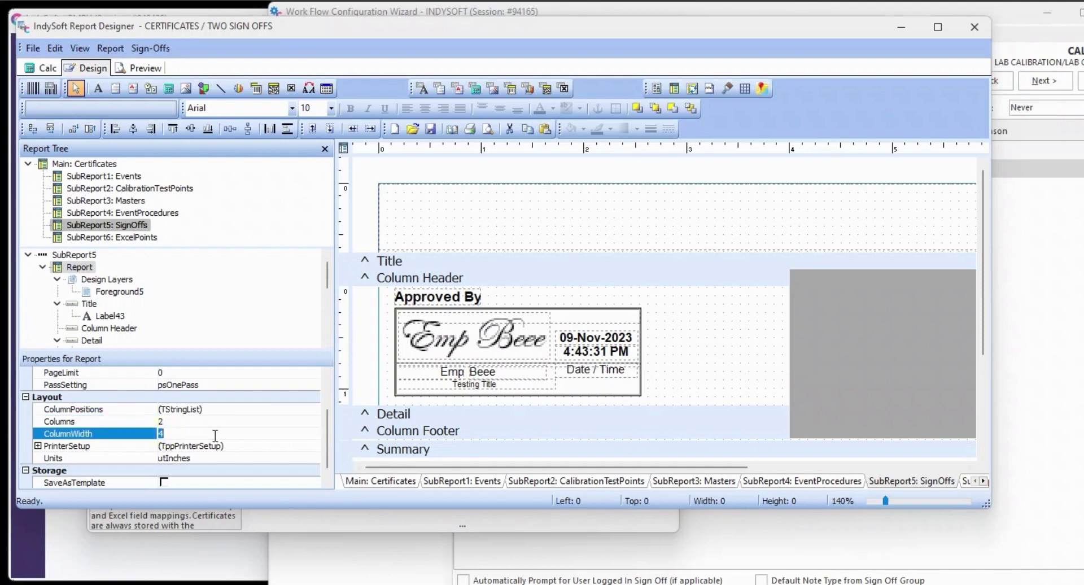
pyautogui.click(163, 424)
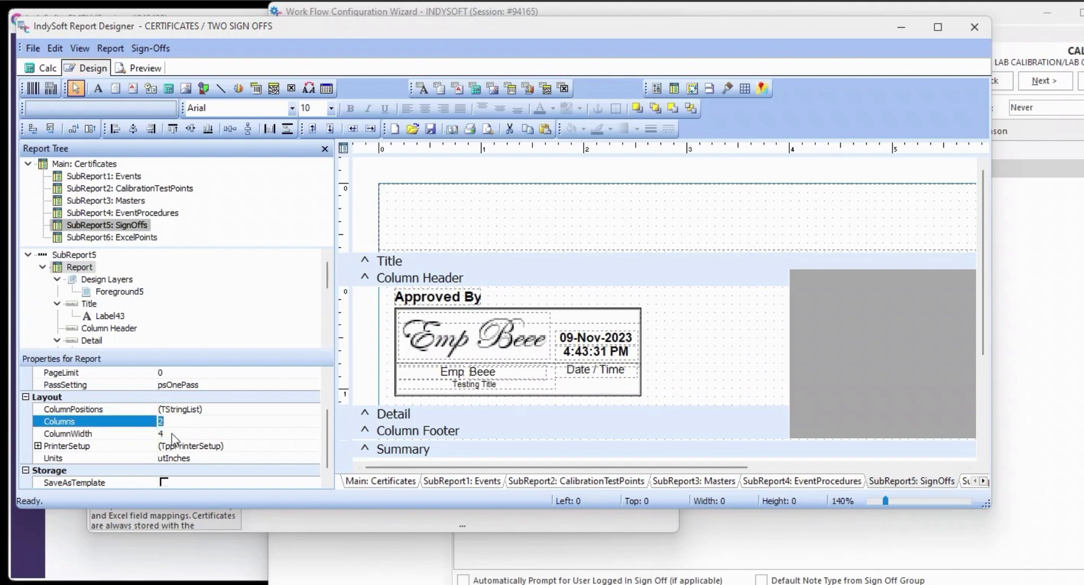
pyautogui.click(151, 434)
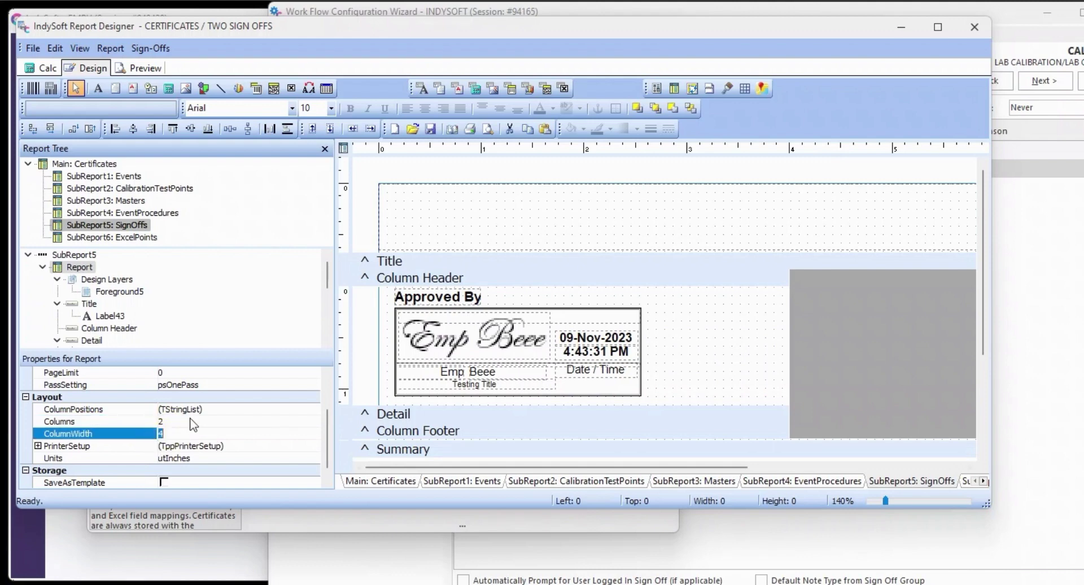
pyautogui.click(171, 422)
pyautogui.click(176, 432)
# Preview the one-page Calibration Certificate with Approved By and Calibrated By in two columns.
pyautogui.click(145, 68)
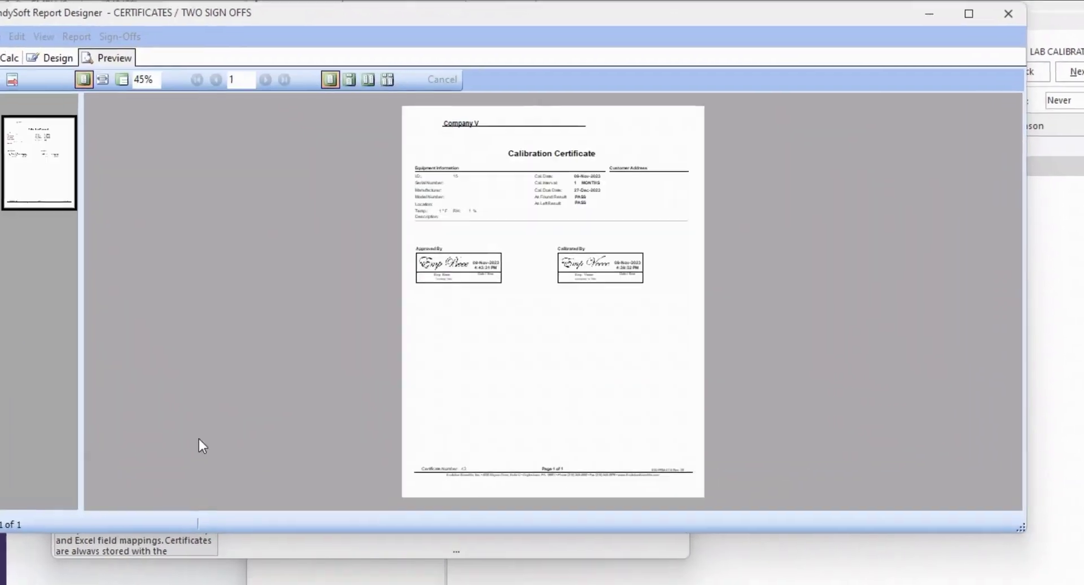